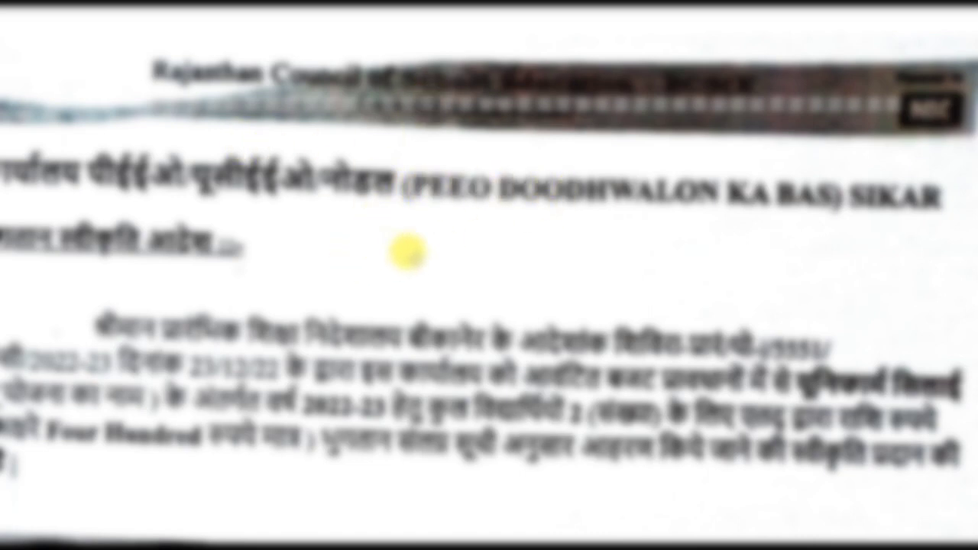
# - Read through the payment sanction order, covering its scheme details, student and amount table, budget head and signature section
pyautogui.scroll(-5, 409, 252)
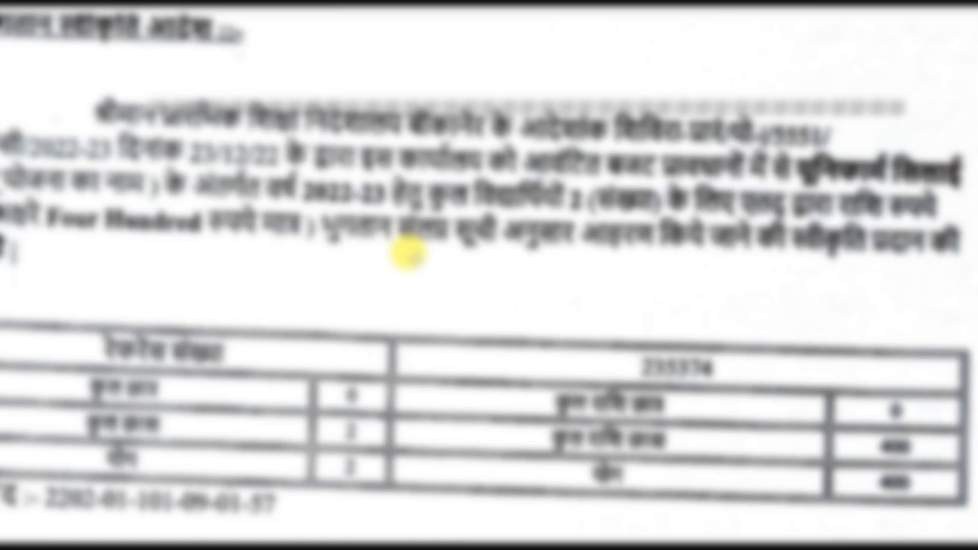
pyautogui.scroll(3, 408, 252)
pyautogui.scroll(-4, 408, 251)
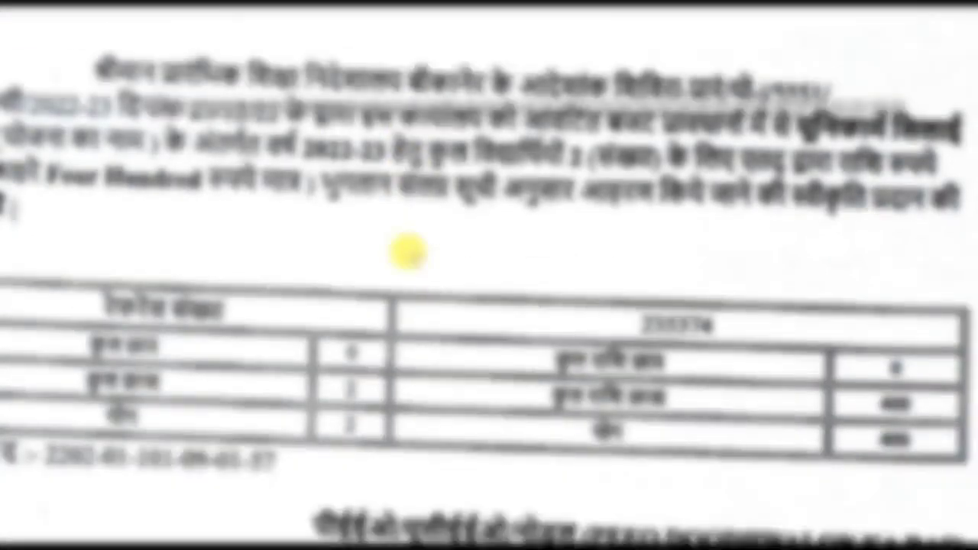
pyautogui.scroll(-1, 408, 252)
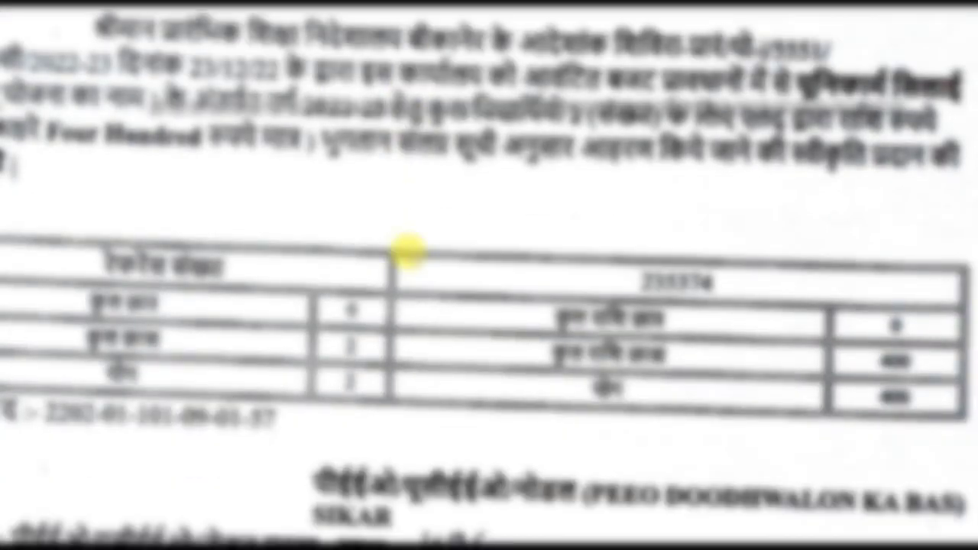
pyautogui.scroll(-2, 408, 252)
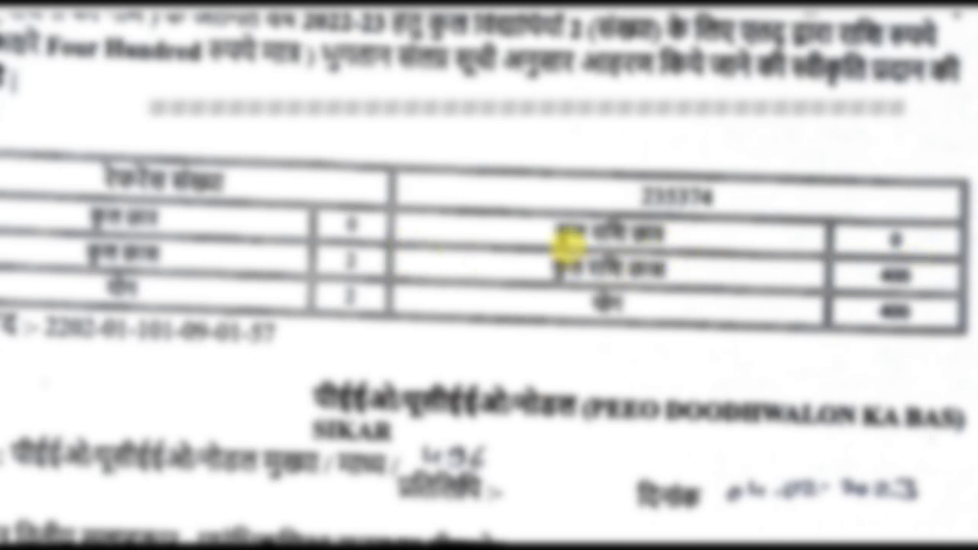
pyautogui.scroll(-1, 604, 306)
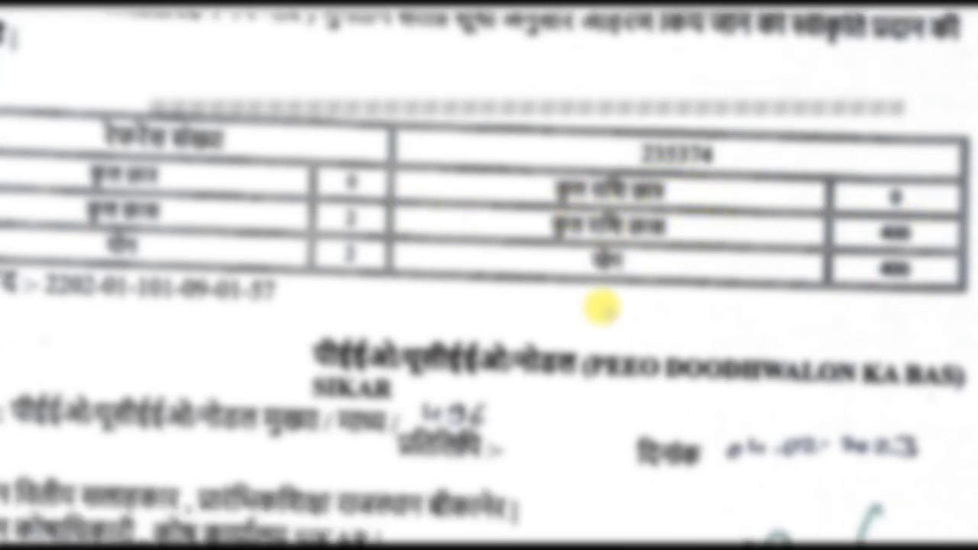
pyautogui.scroll(-5, 602, 308)
pyautogui.scroll(-10, 601, 308)
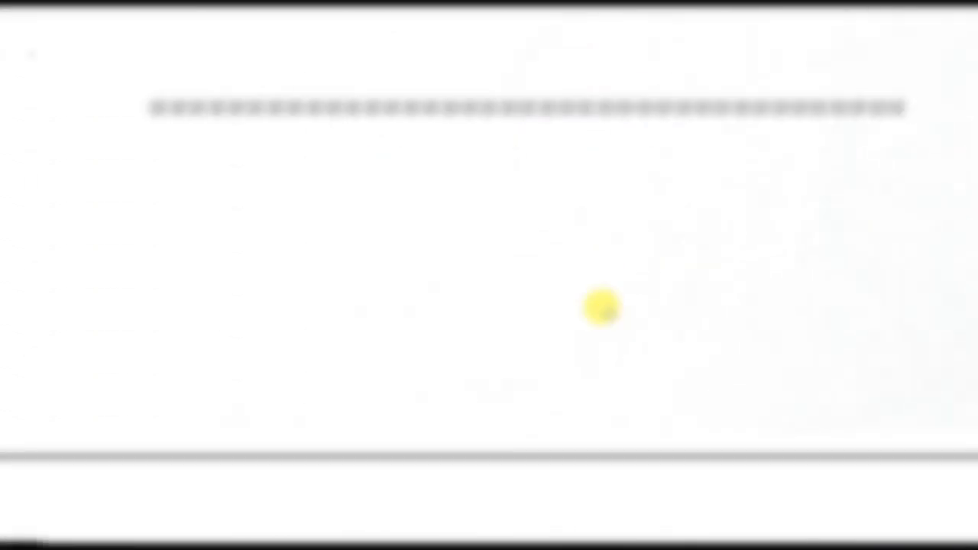
pyautogui.scroll(15, 602, 308)
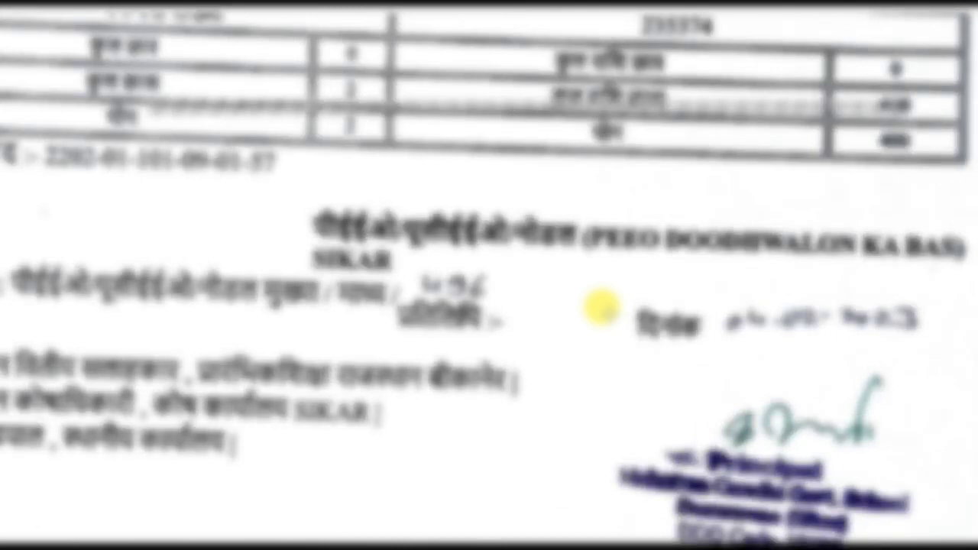
pyautogui.scroll(2, 602, 308)
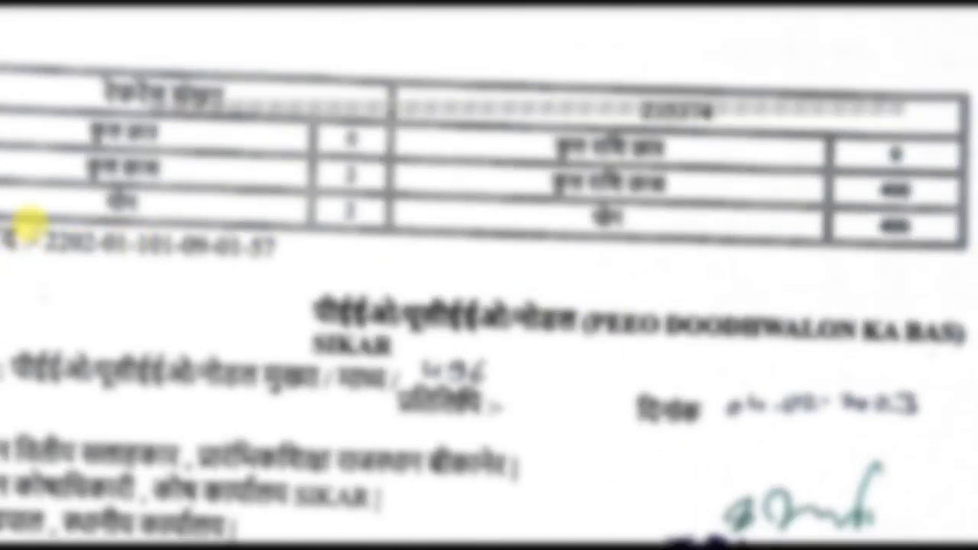
# - Mark the budget head and the reference number in the sanction order to examine them, clearing the selections
pyautogui.moveTo(39, 237); pyautogui.dragTo(320, 252)
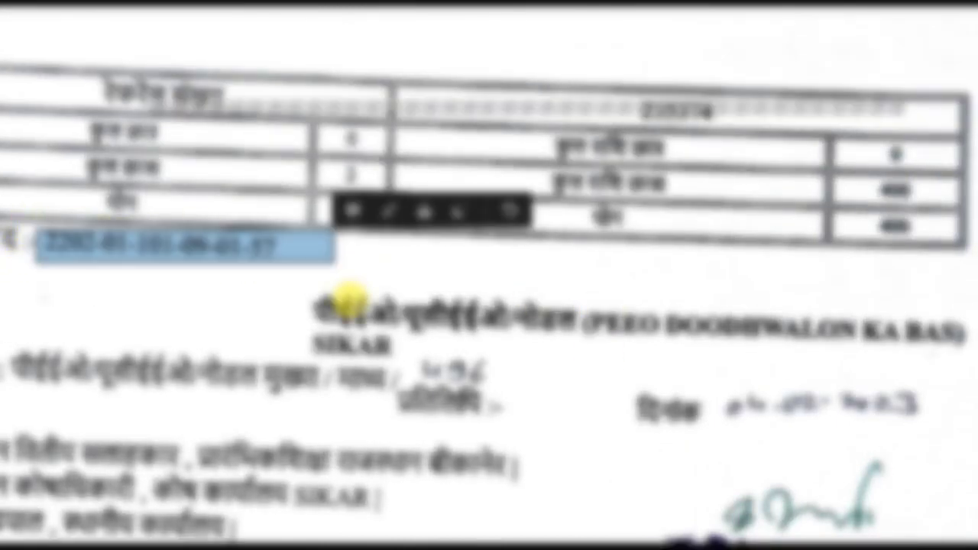
pyautogui.hotkey('ctrl', 'a')
pyautogui.scroll(5, 397, 276)
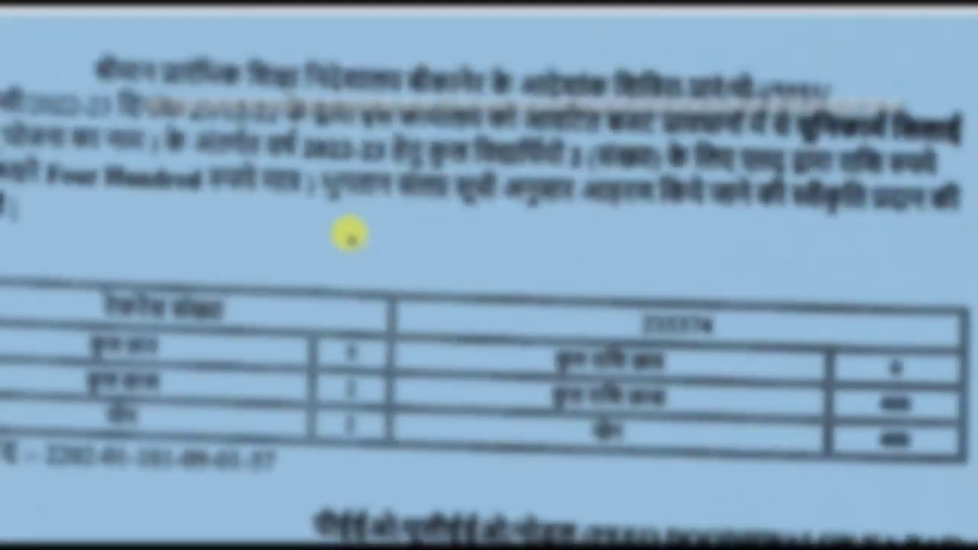
pyautogui.click(350, 236)
pyautogui.scroll(3, 349, 221)
pyautogui.scroll(-1, 374, 315)
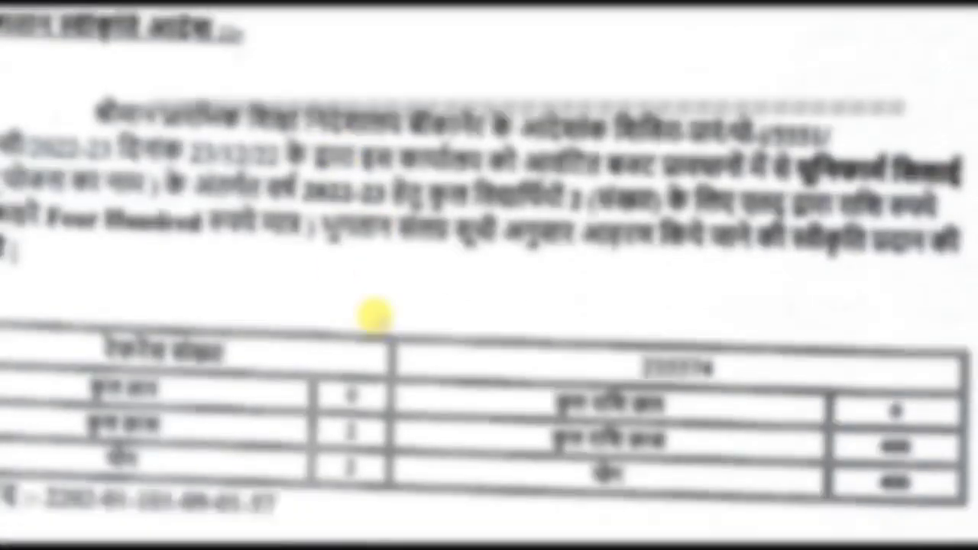
pyautogui.moveTo(626, 363); pyautogui.dragTo(738, 371)
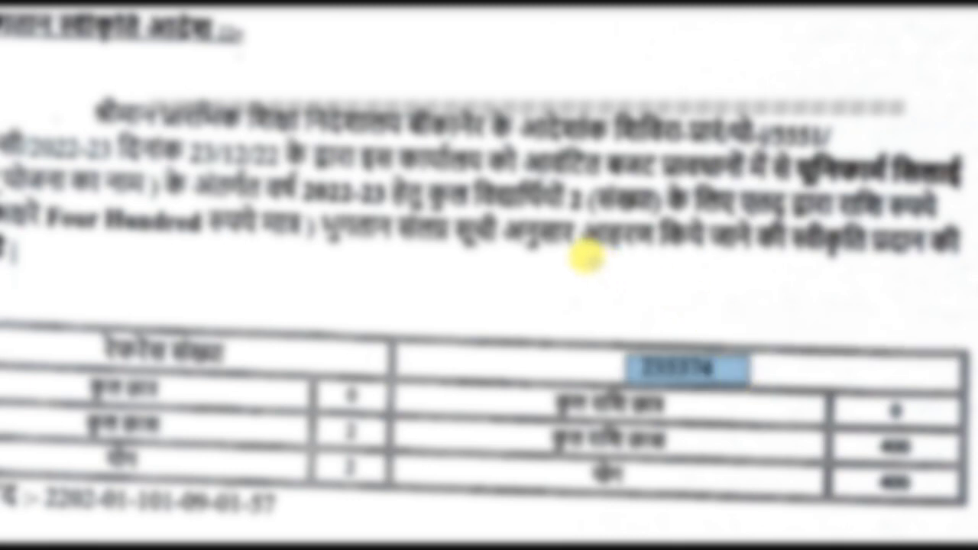
pyautogui.hotkey('ctrl', 'a')
pyautogui.click(514, 307)
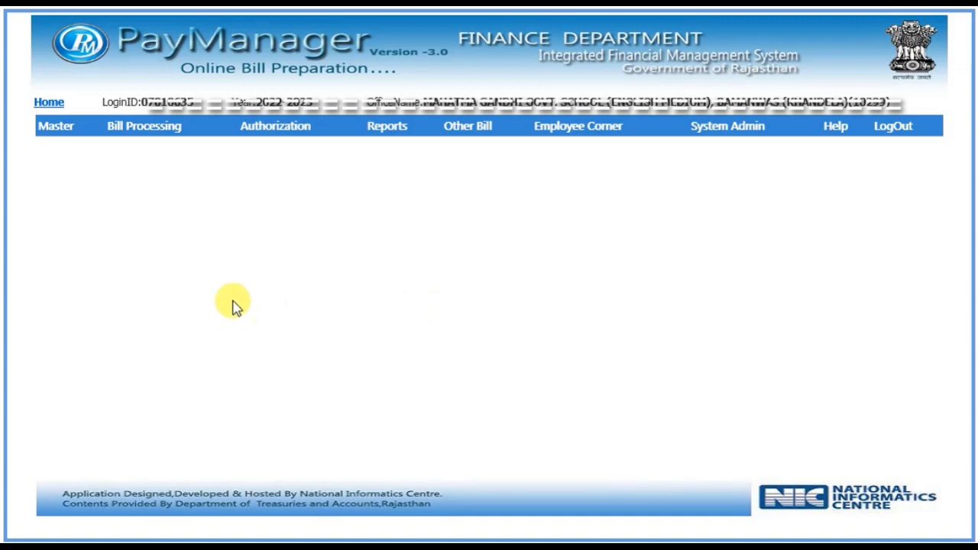
# - Switch to PayManager and start a new Group Master entry named "student uniform dbt"
pyautogui.moveTo(45, 128)
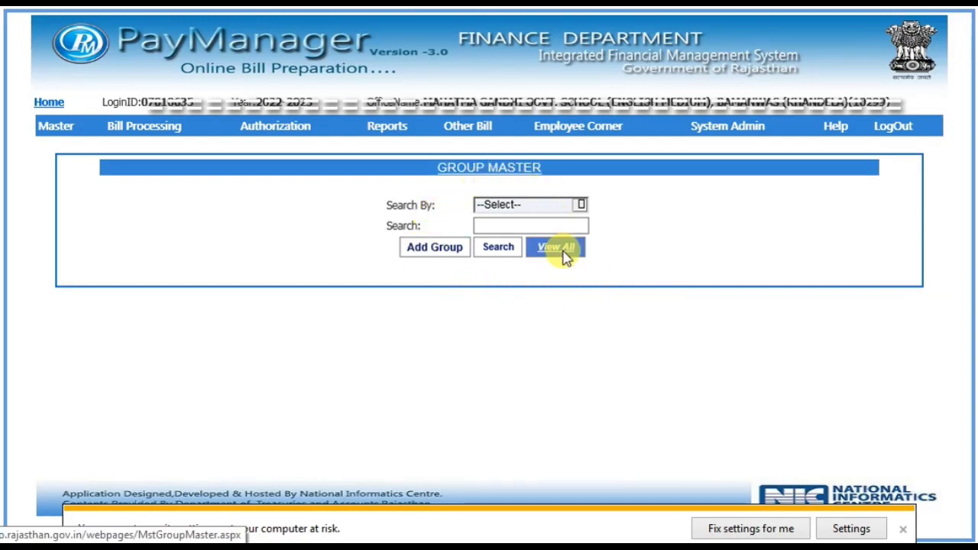
pyautogui.click(434, 248)
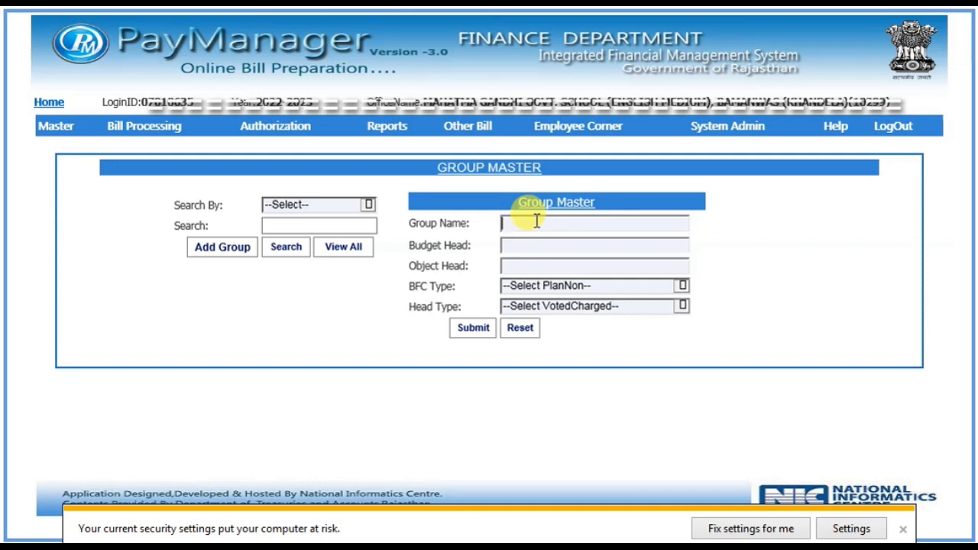
pyautogui.write('dent uniform db')
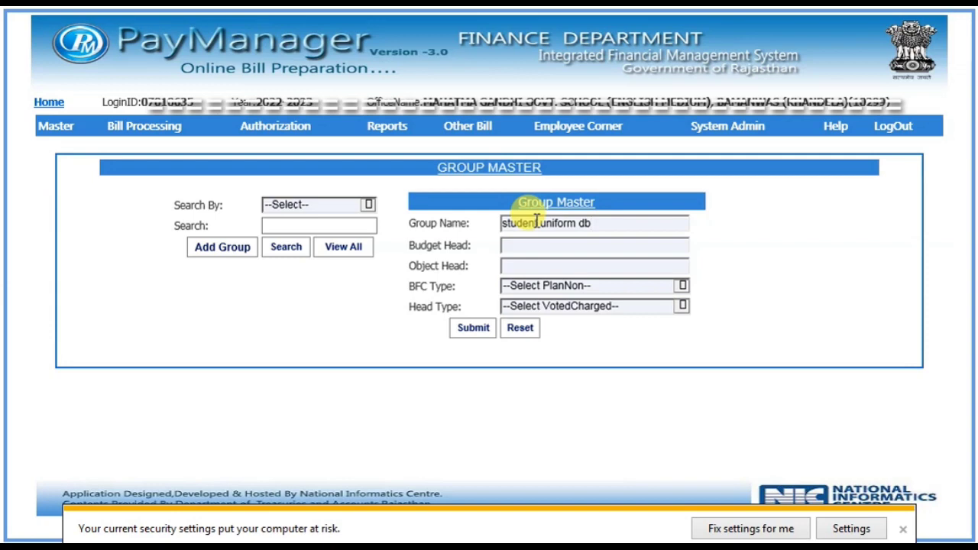
pyautogui.write('t')
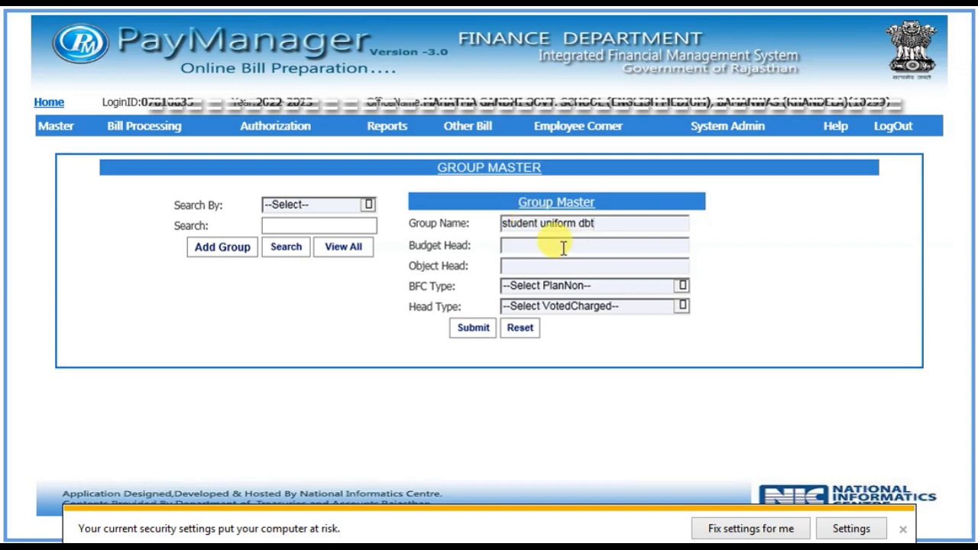
pyautogui.click(563, 246)
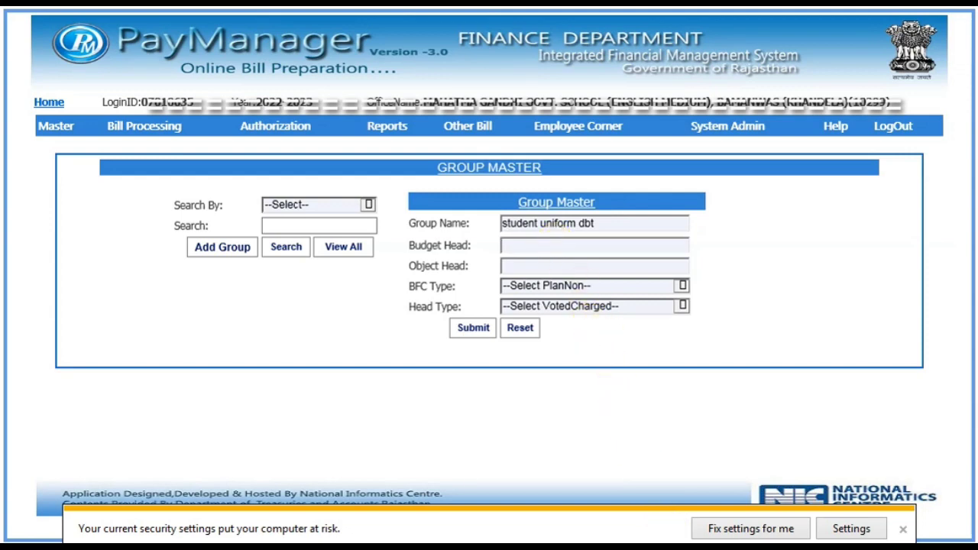
pyautogui.moveTo(688, 547)
pyautogui.click(678, 520)
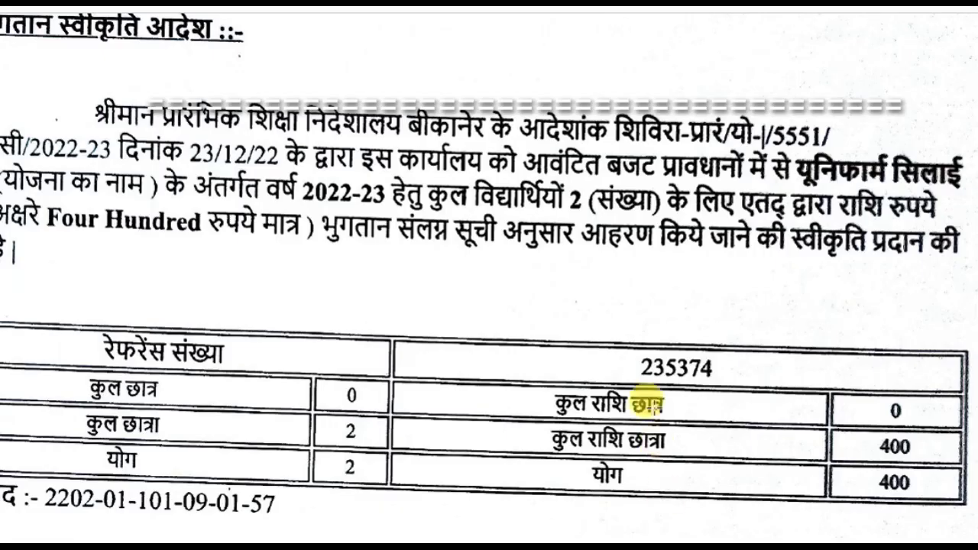
pyautogui.scroll(-1, 229, 416)
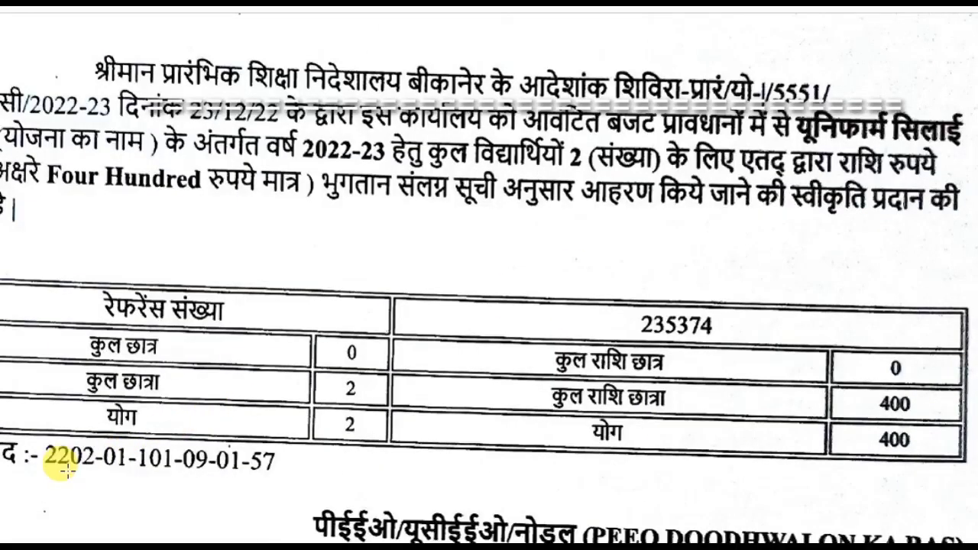
pyautogui.moveTo(36, 442); pyautogui.dragTo(315, 480)
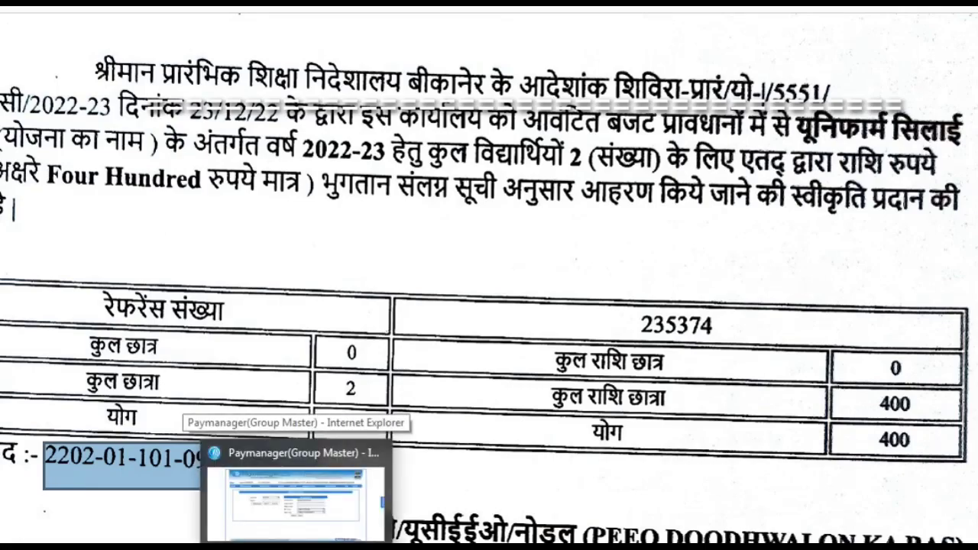
pyautogui.click(298, 544)
pyautogui.click(535, 240)
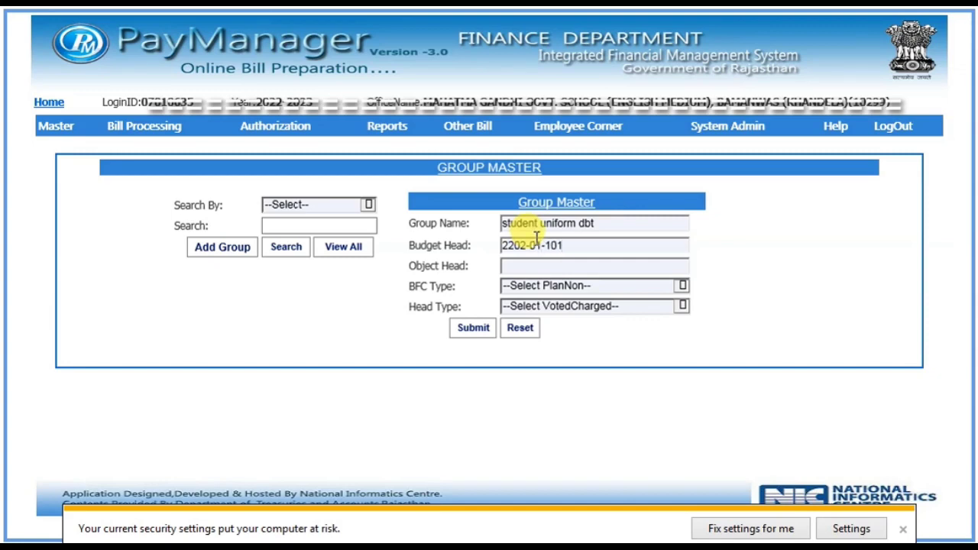
pyautogui.click(672, 545)
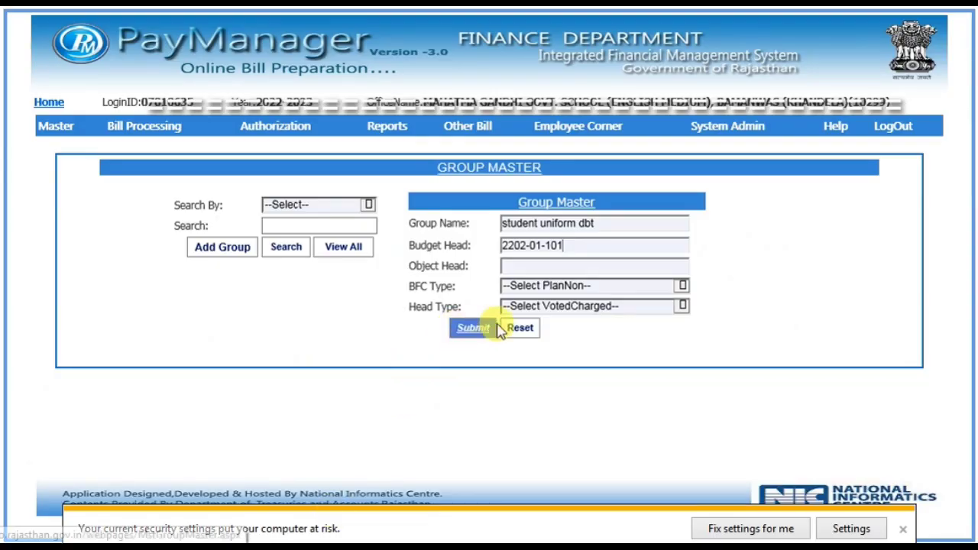
pyautogui.write('-09-01')
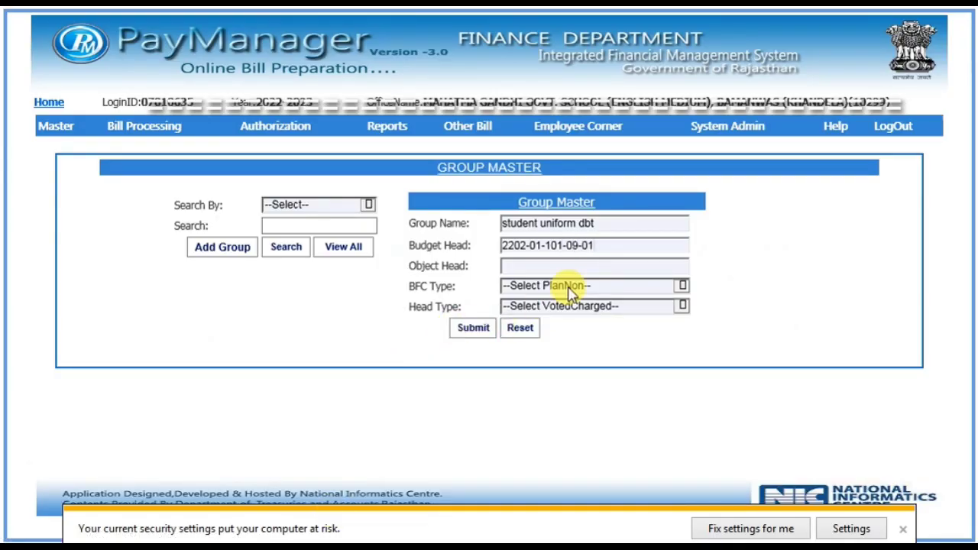
# - Check the final part of the budget head in the sanction order PDF and enter 57 as the group's Object Head in PayManager
pyautogui.click(546, 265)
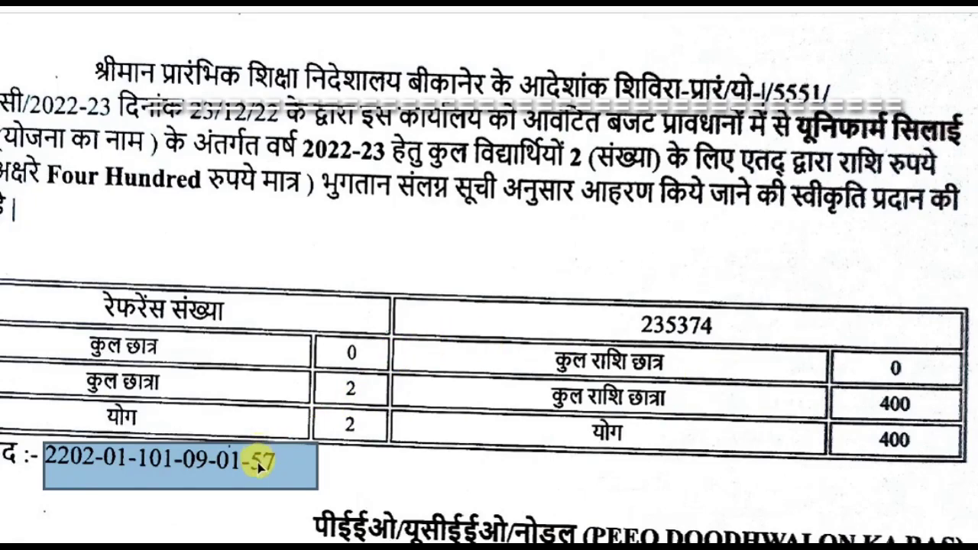
pyautogui.click(345, 465)
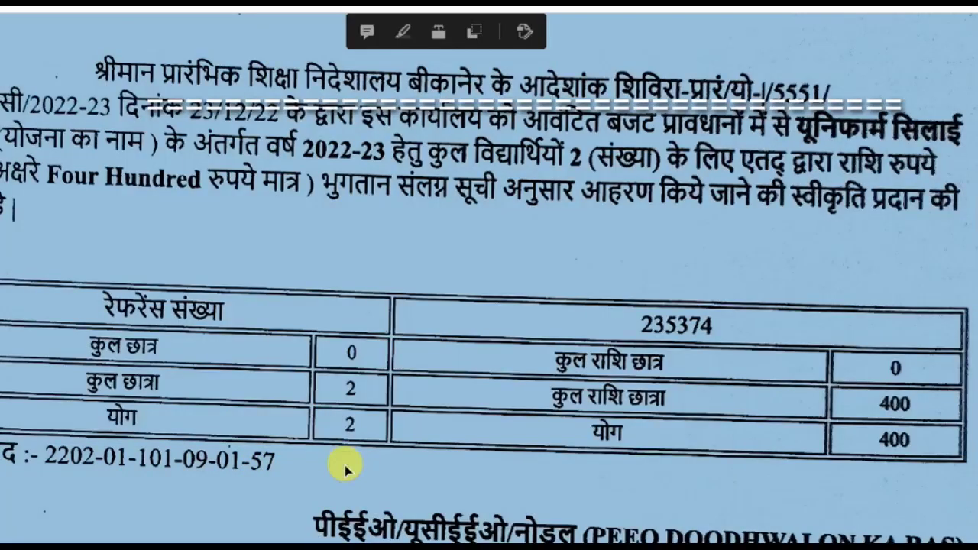
pyautogui.click(345, 469)
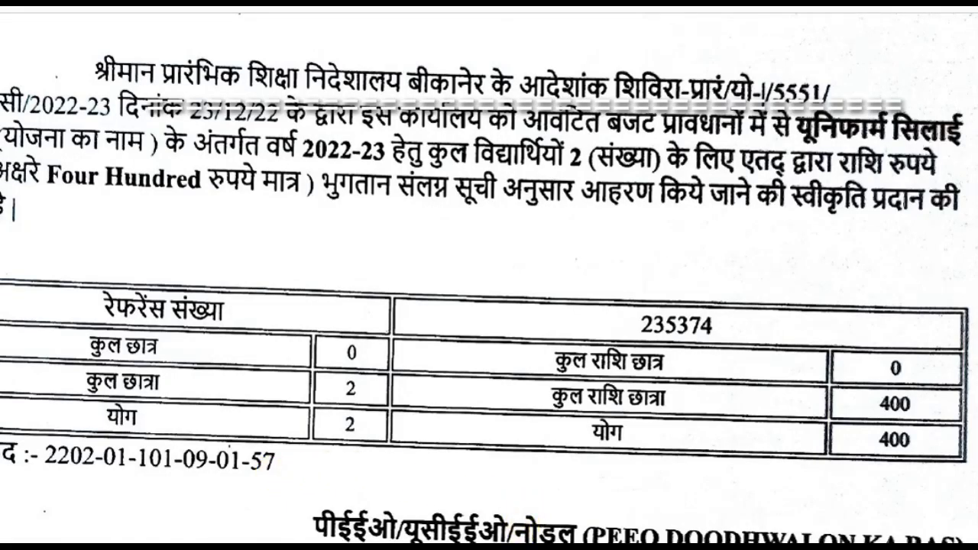
pyautogui.click(382, 546)
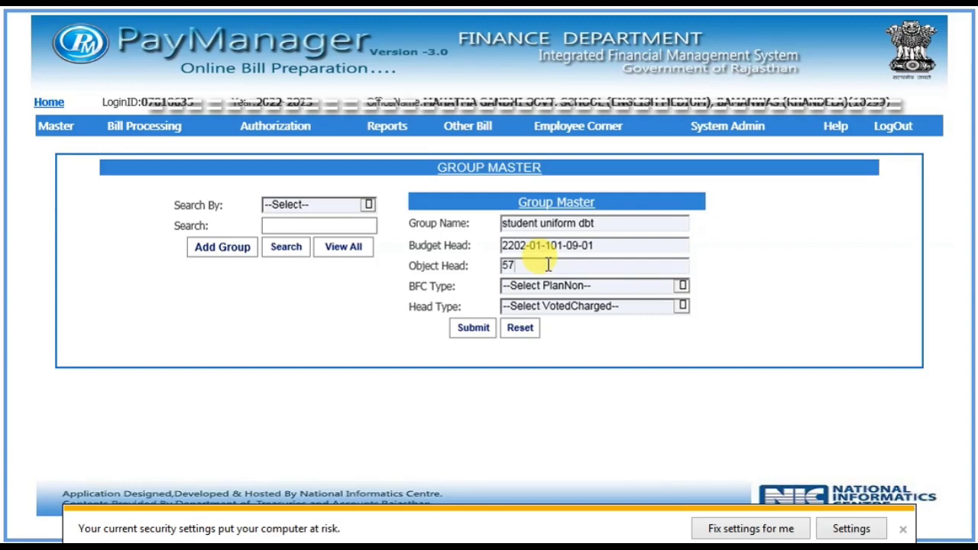
# - Set the group's BFC Type to SF and its Head Type to Voted
pyautogui.click(578, 295)
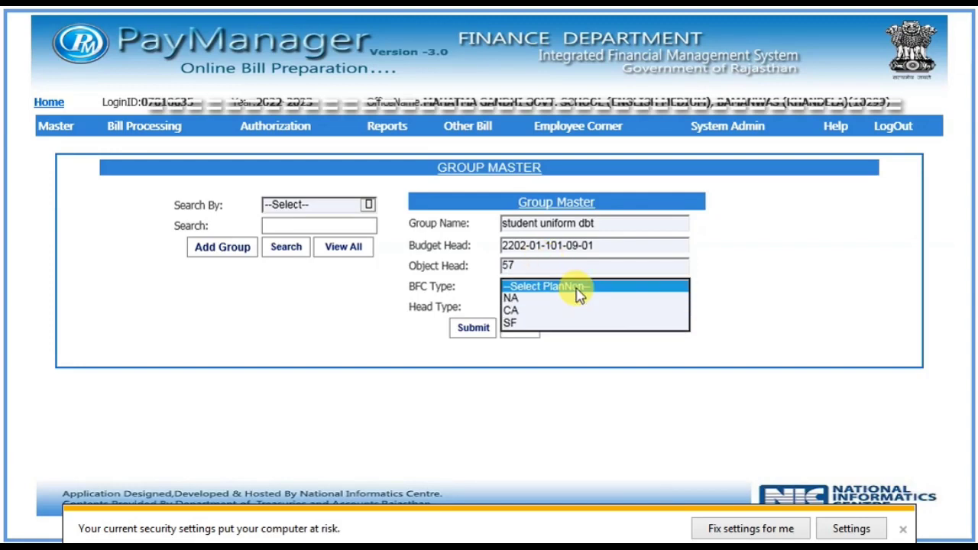
pyautogui.click(510, 323)
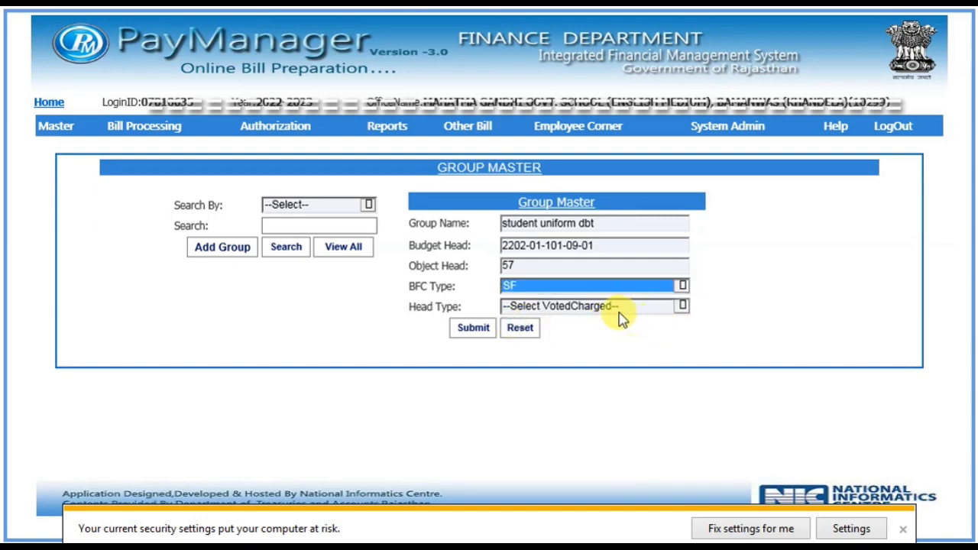
pyautogui.click(620, 313)
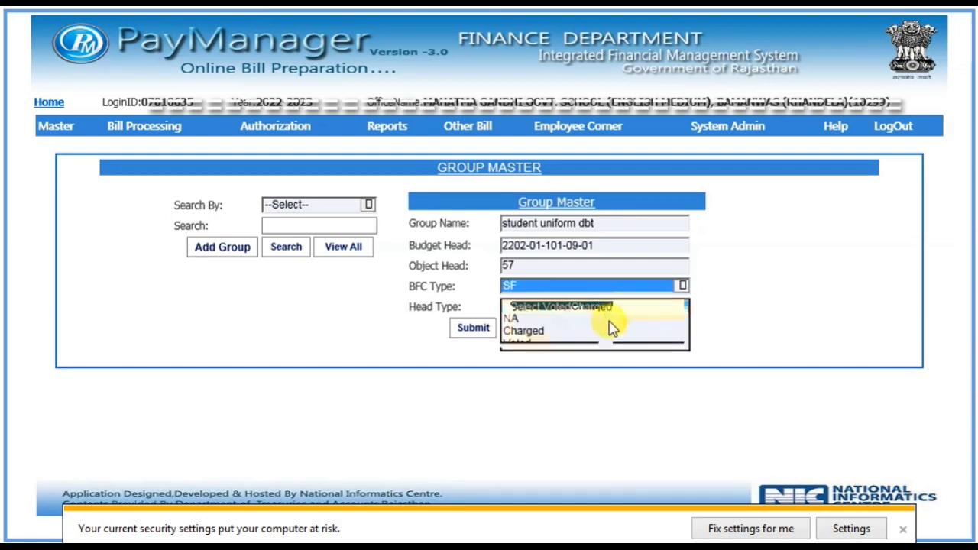
pyautogui.click(574, 332)
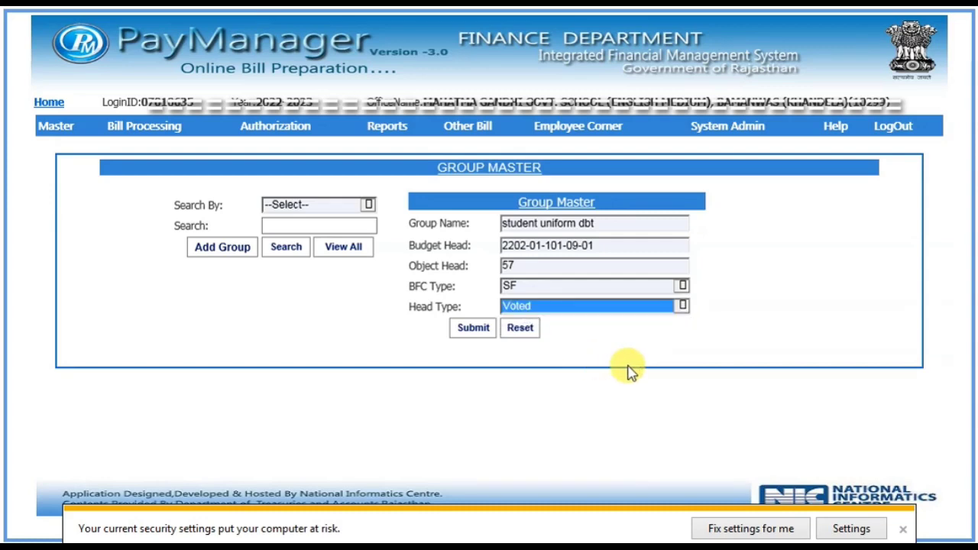
# - List all groups in the Group Master and check the student uniform DBT entry
pyautogui.moveTo(467, 126)
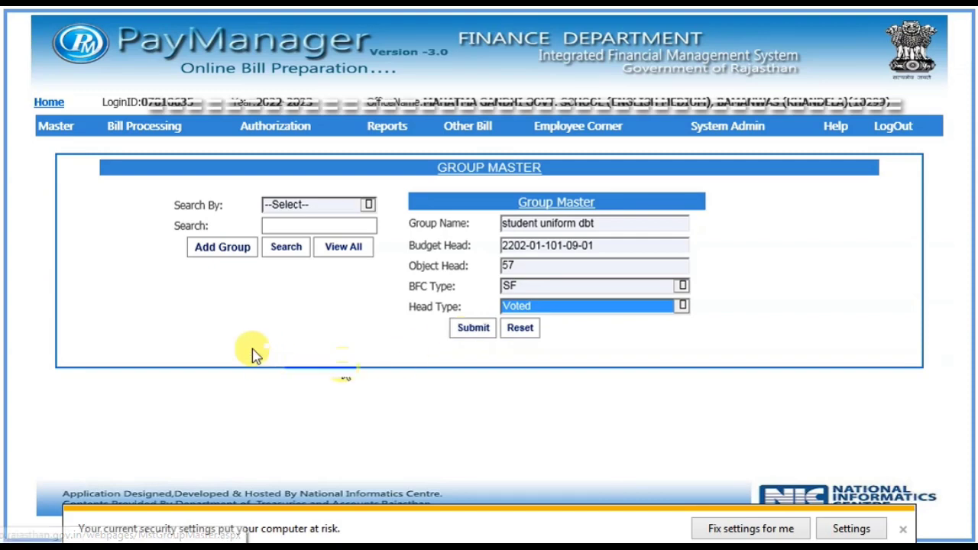
pyautogui.click(350, 247)
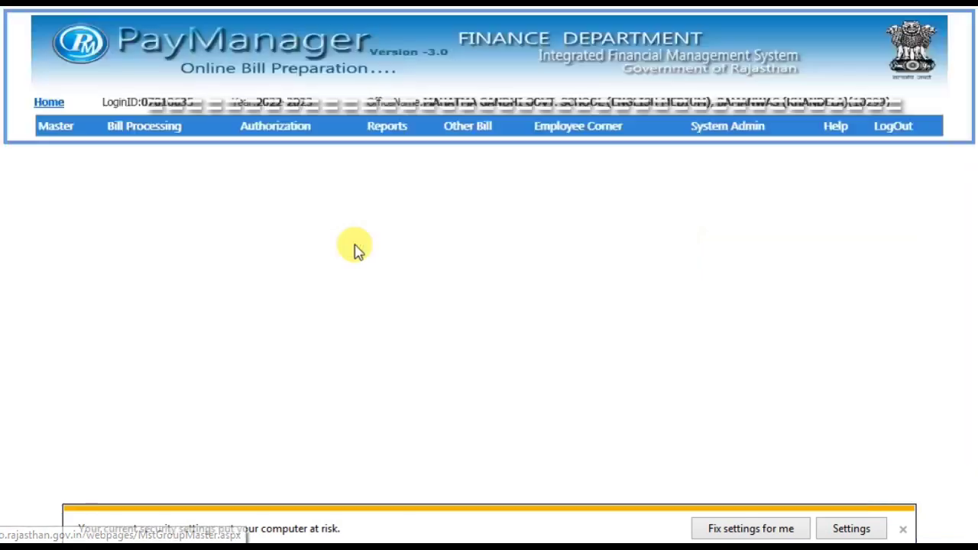
pyautogui.scroll(-2, 476, 303)
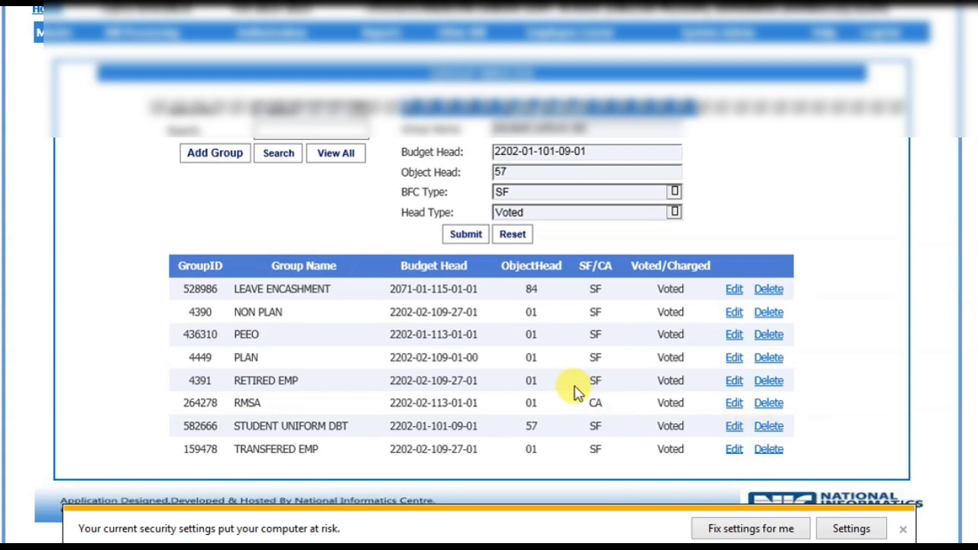
# - Submit the office's bill roles with the Online Scholar Payment bill type selected
pyautogui.scroll(2, 574, 389)
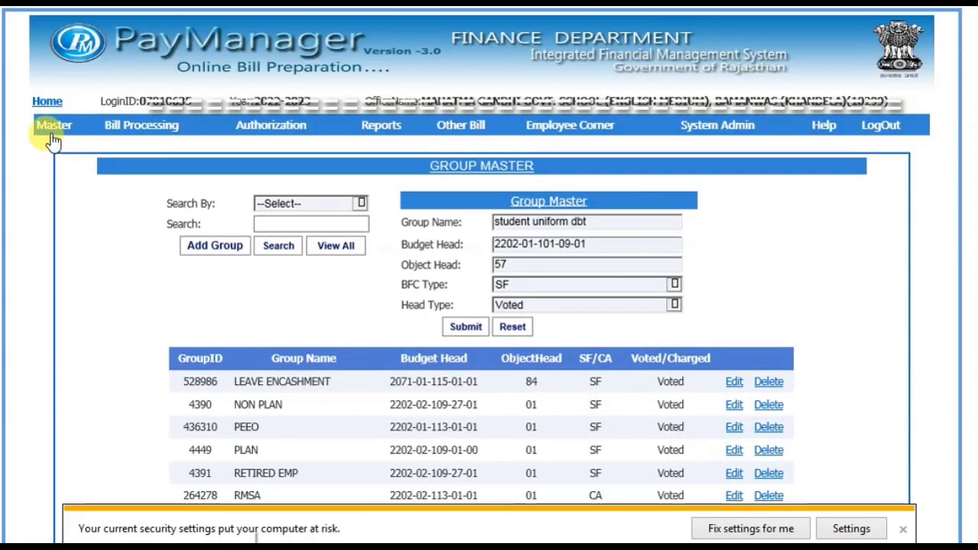
pyautogui.moveTo(49, 126)
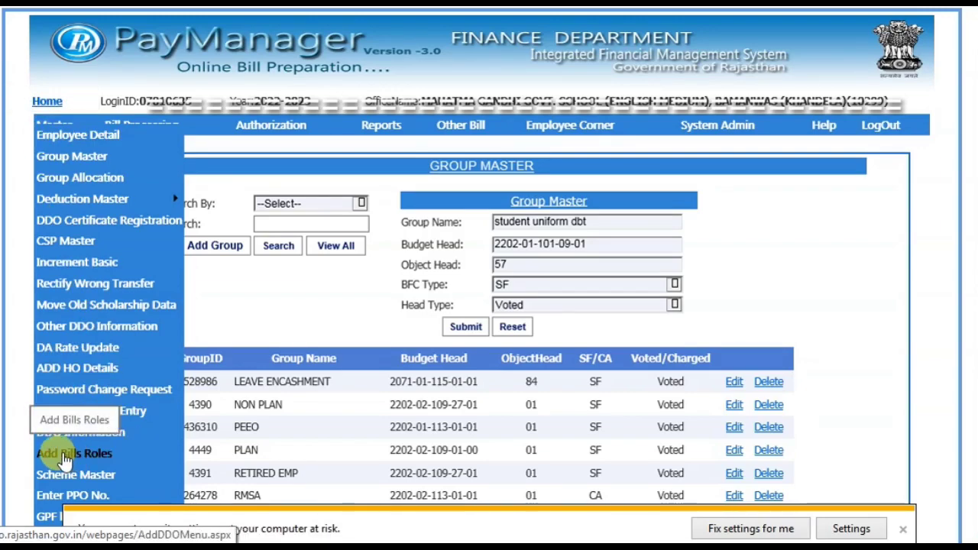
pyautogui.click(65, 453)
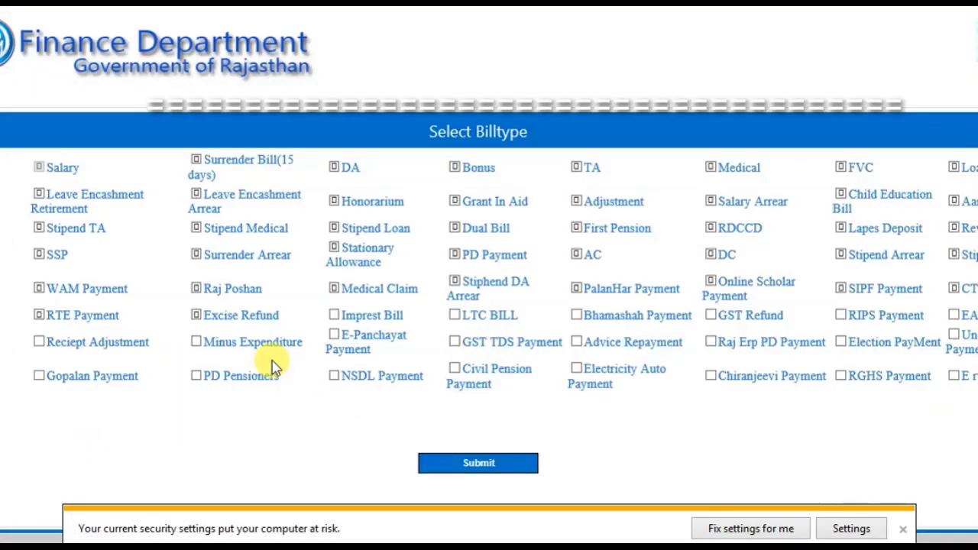
pyautogui.click(711, 281)
pyautogui.click(712, 281)
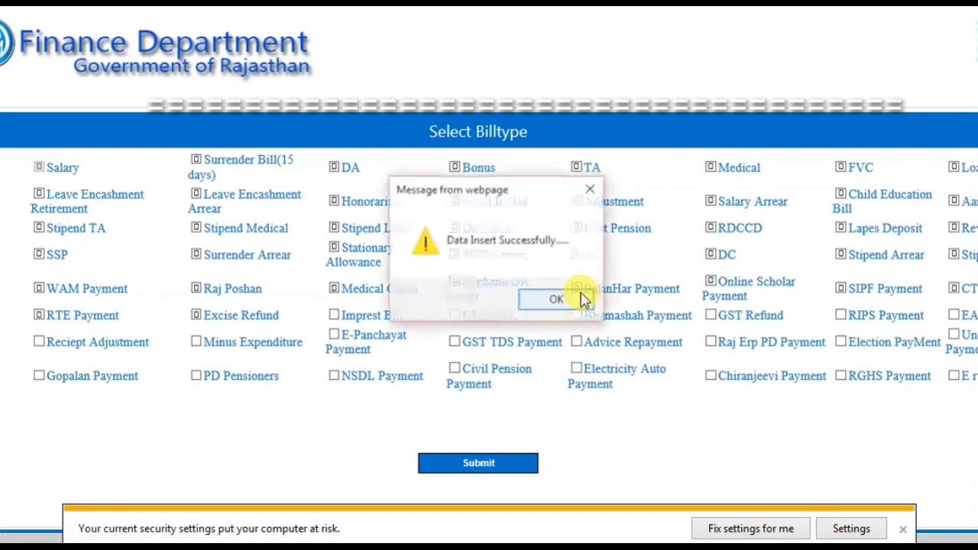
pyautogui.click(555, 302)
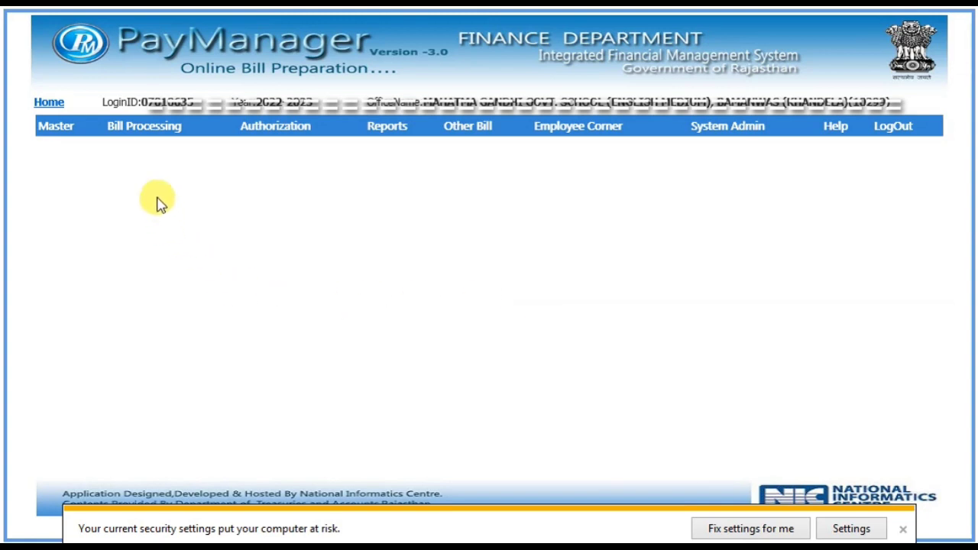
# - Start a bill number allocation with Bill Type Online Scholar Payment and Bill SubType Shala Darpan Payment
pyautogui.click(140, 145)
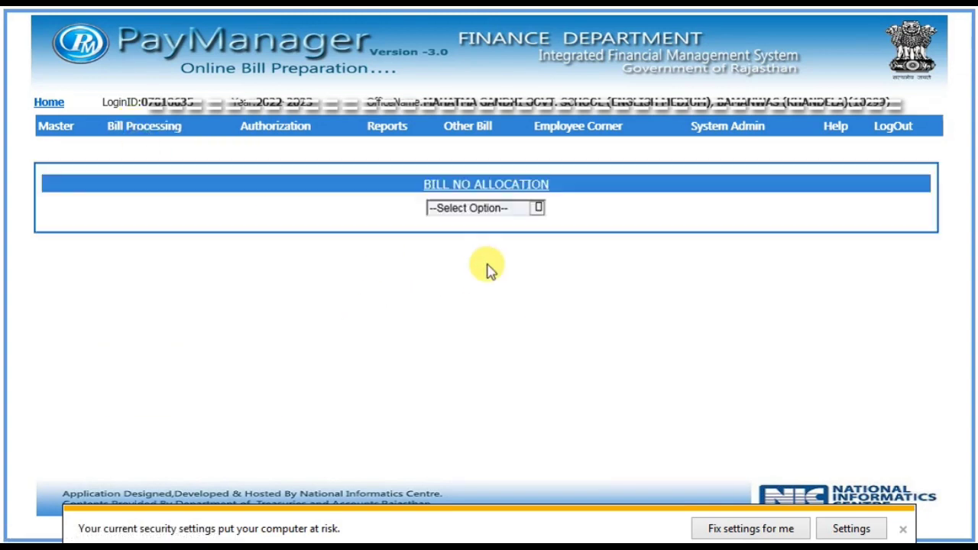
pyautogui.click(467, 208)
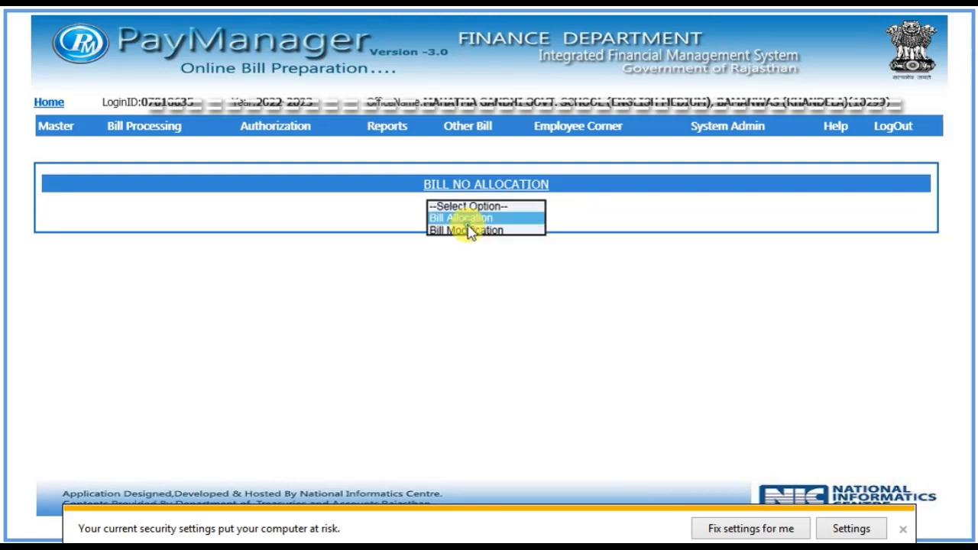
pyautogui.click(469, 220)
pyautogui.click(375, 283)
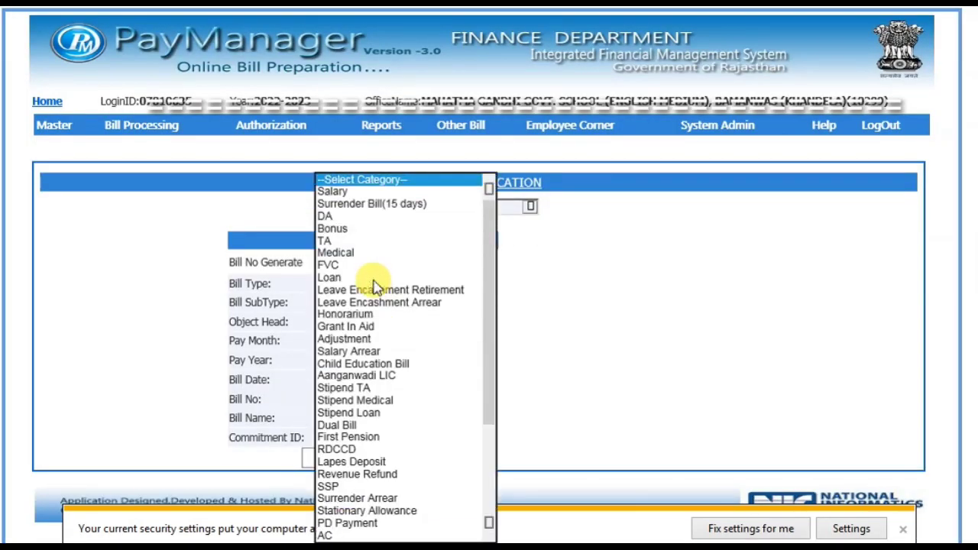
pyautogui.scroll(-4, 392, 338)
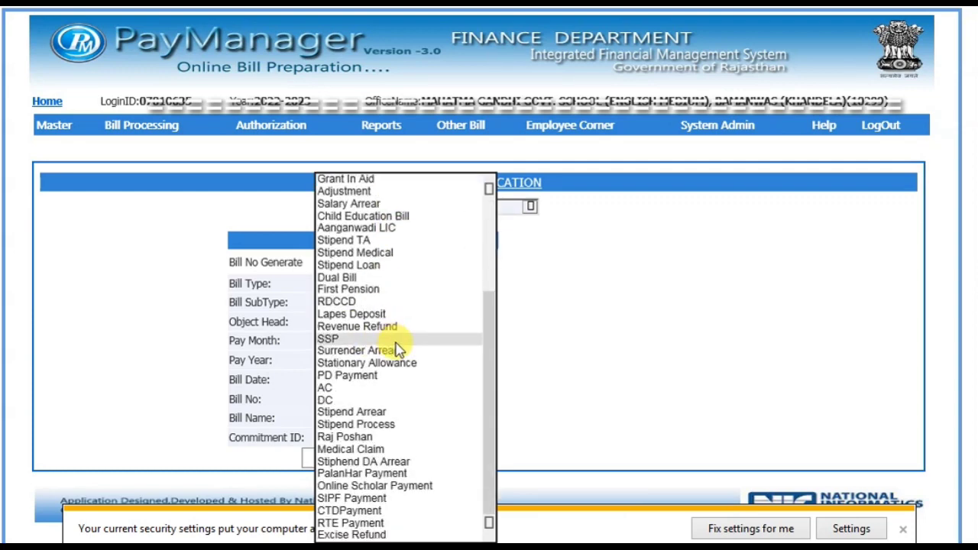
pyautogui.click(407, 486)
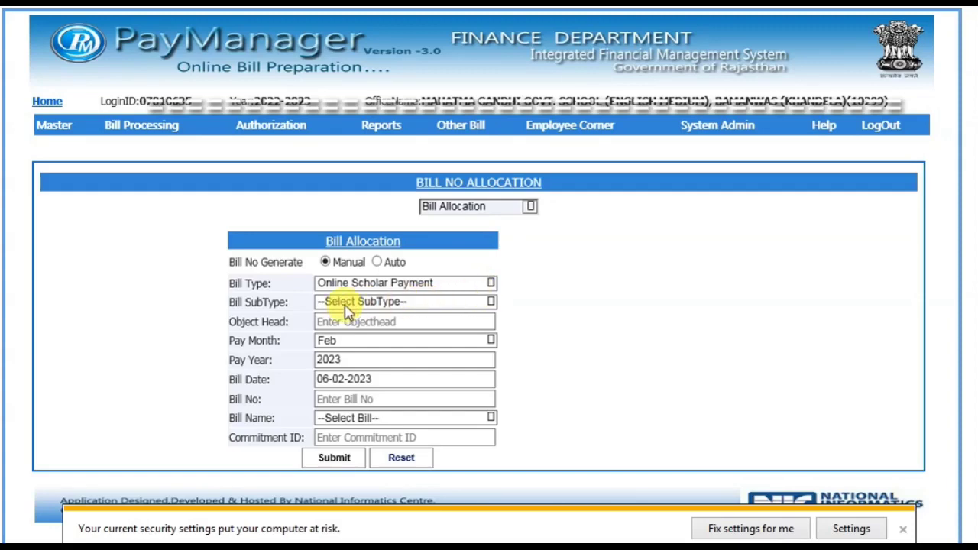
pyautogui.click(484, 302)
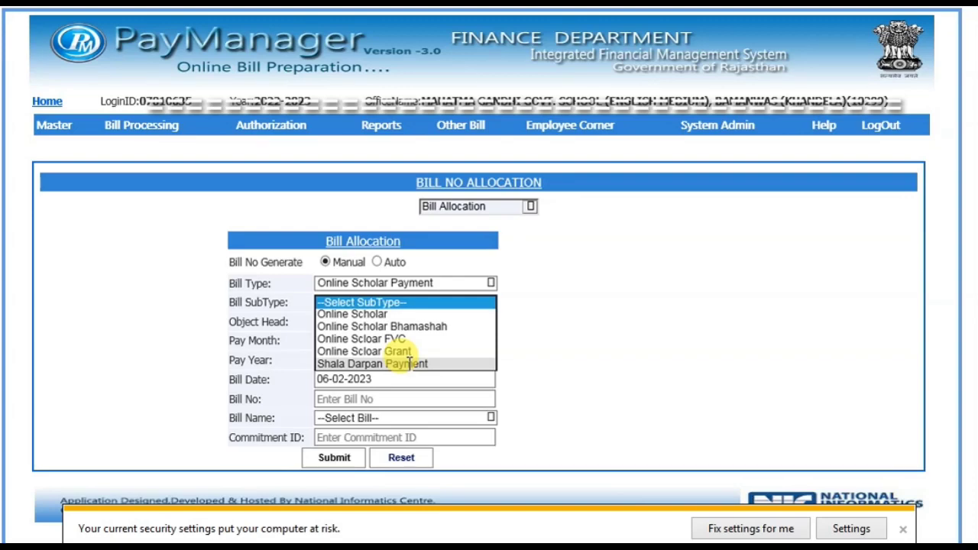
pyautogui.click(410, 364)
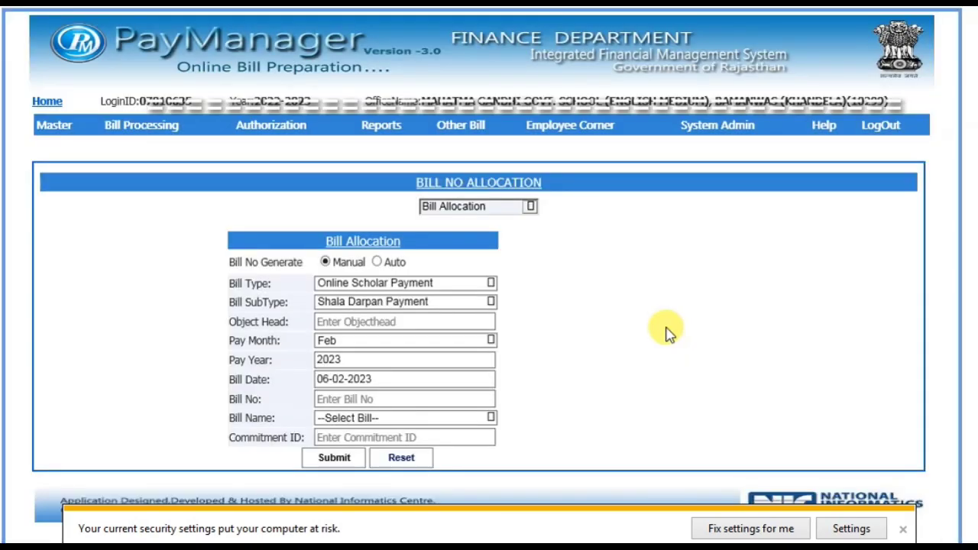
# - Set the bill allocation's Object Head to 57, Bill Date to 06/02/2023 and Bill No to 01
pyautogui.click(338, 321)
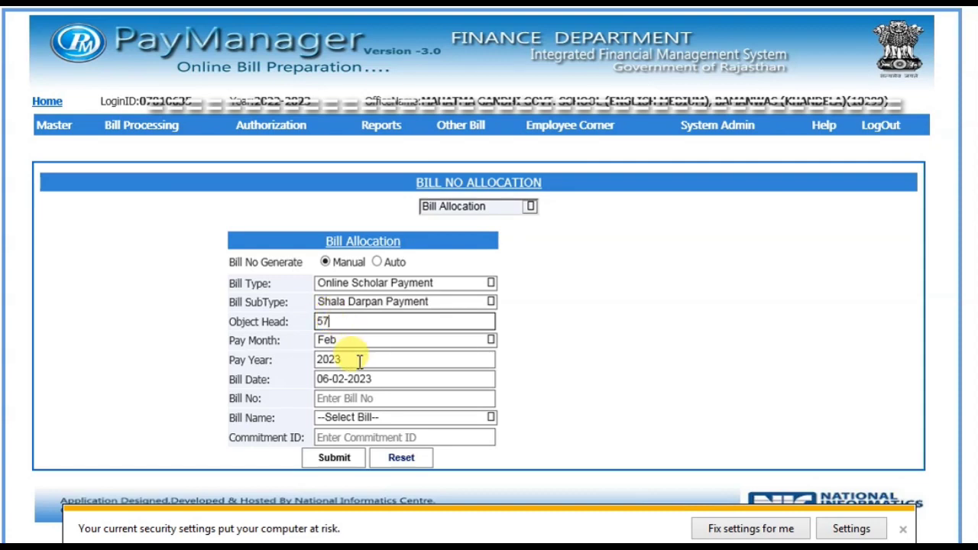
pyautogui.click(380, 374)
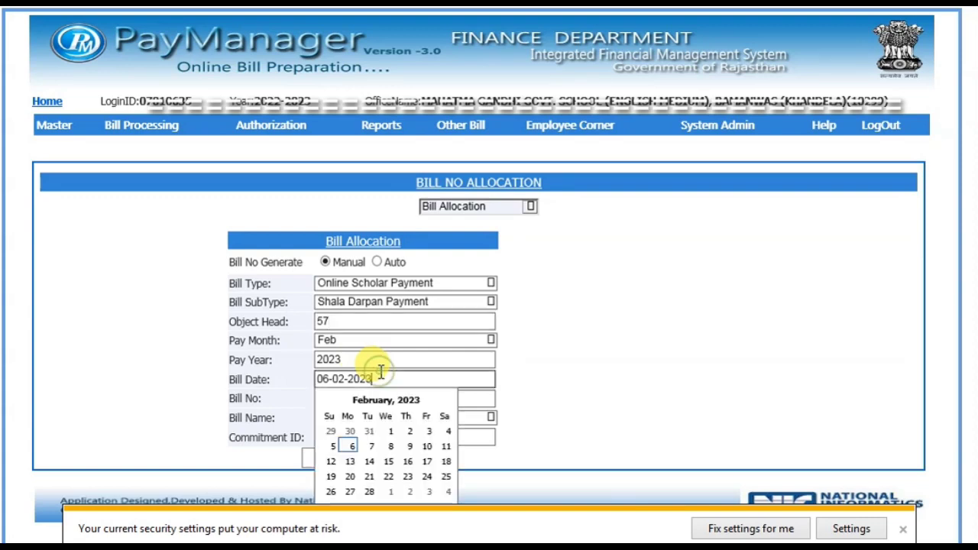
pyautogui.click(350, 446)
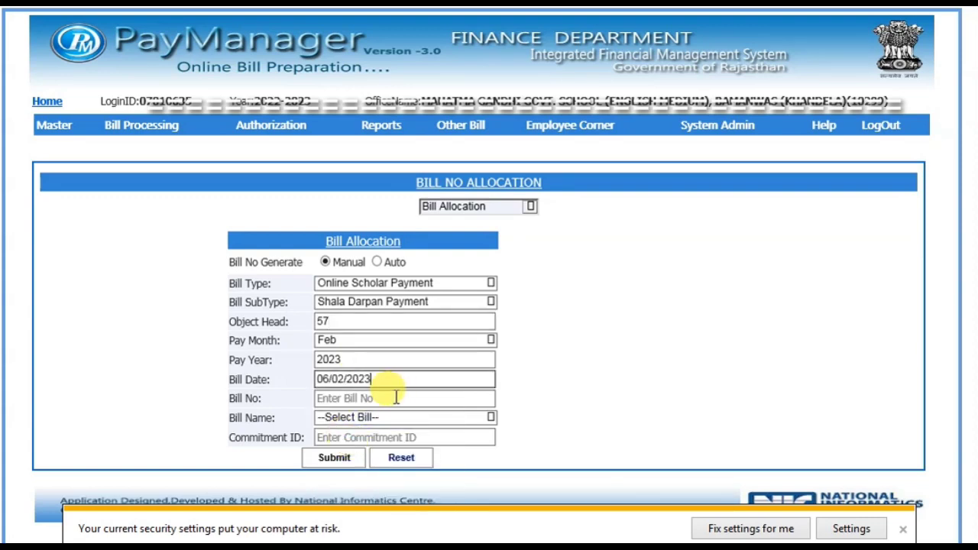
pyautogui.click(394, 396)
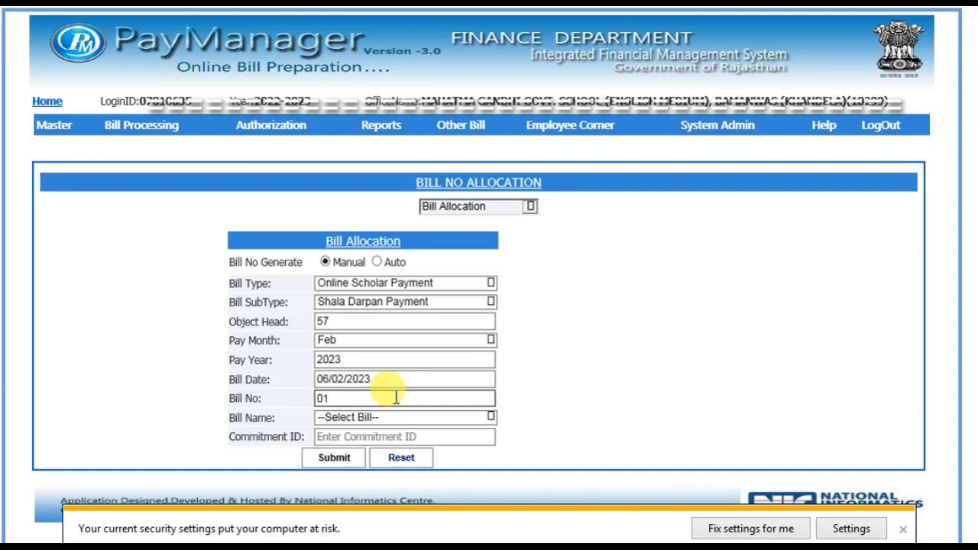
pyautogui.click(556, 382)
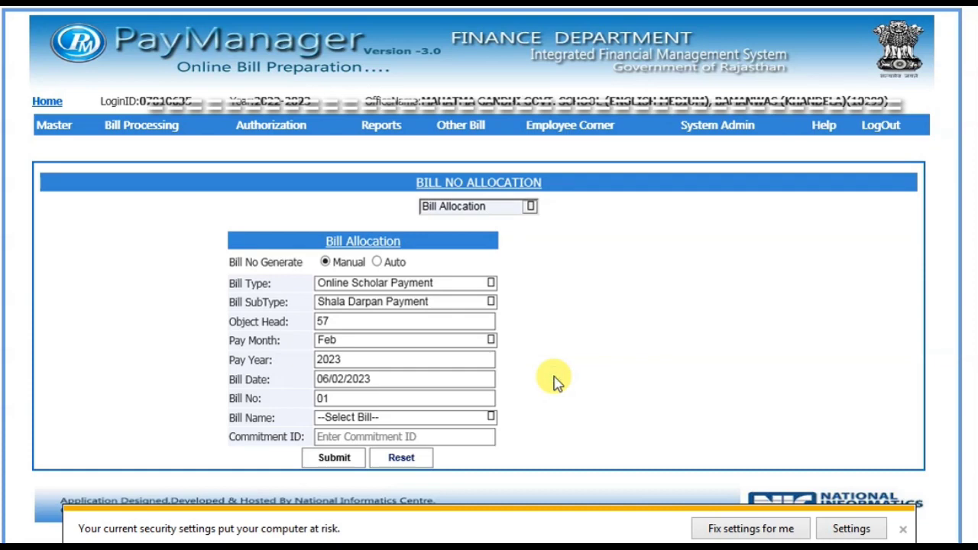
# - Choose STUDENT UNIFORM DBT as the Bill Name and submit the bill allocation
pyautogui.click(368, 420)
pyautogui.click(369, 420)
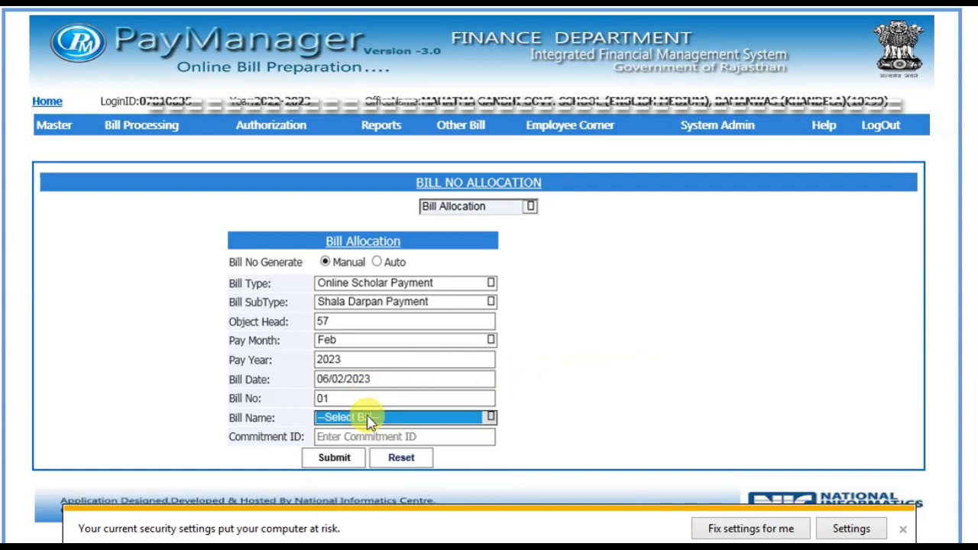
pyautogui.click(488, 417)
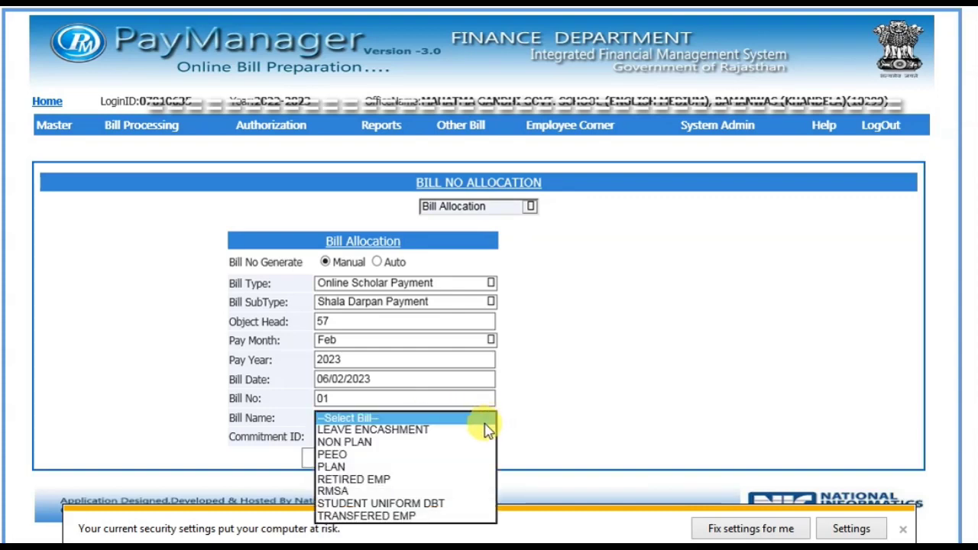
pyautogui.click(417, 505)
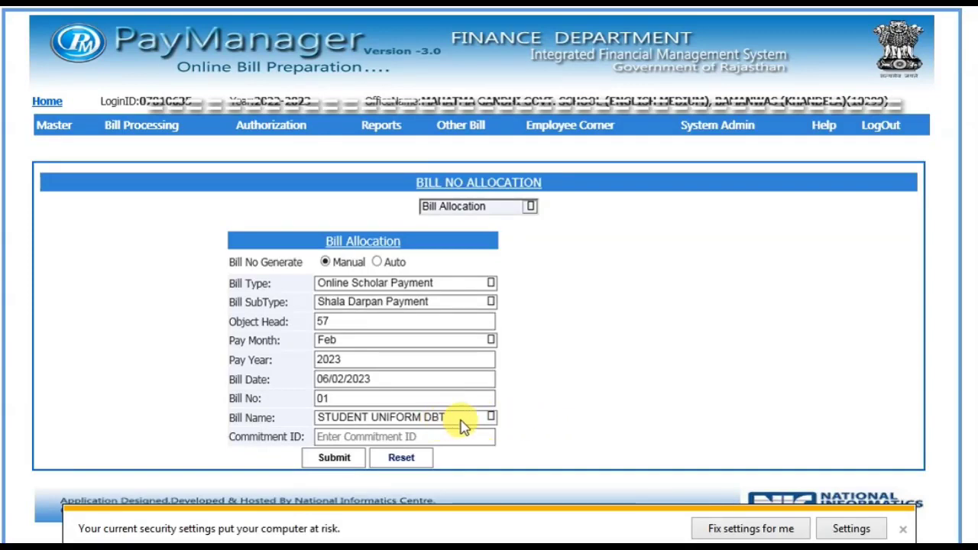
pyautogui.click(337, 463)
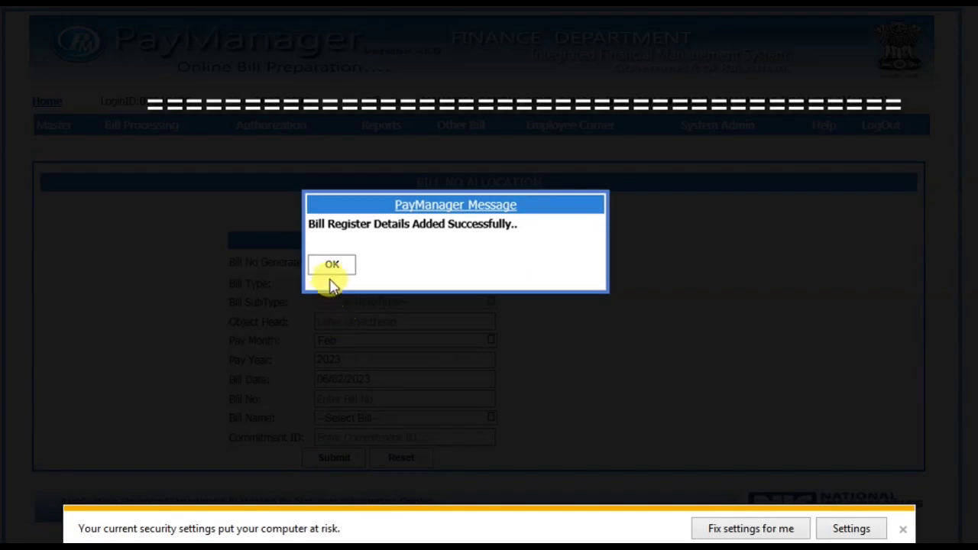
pyautogui.click(337, 265)
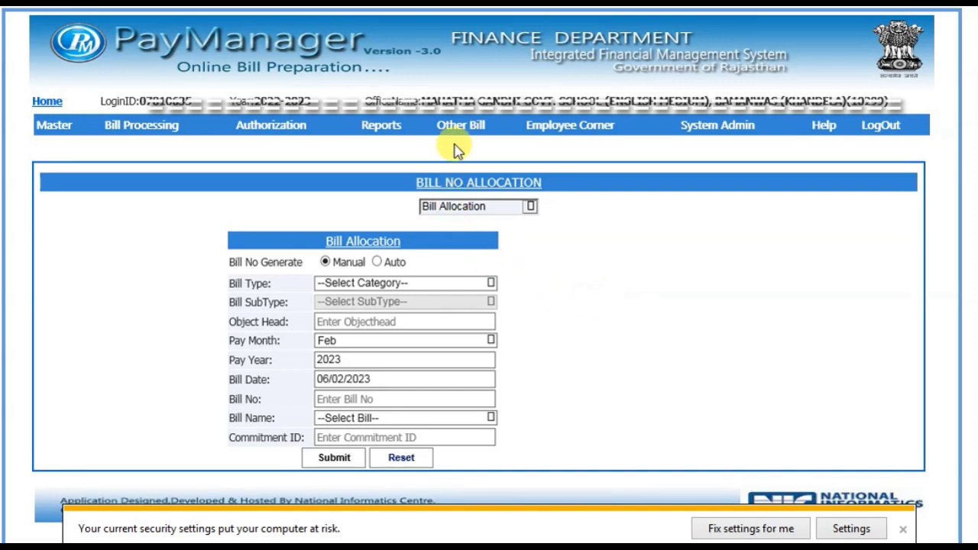
# - Open the Online Scholar Payment form and set its Payment Type to Shala Darpan Payment
pyautogui.moveTo(456, 132)
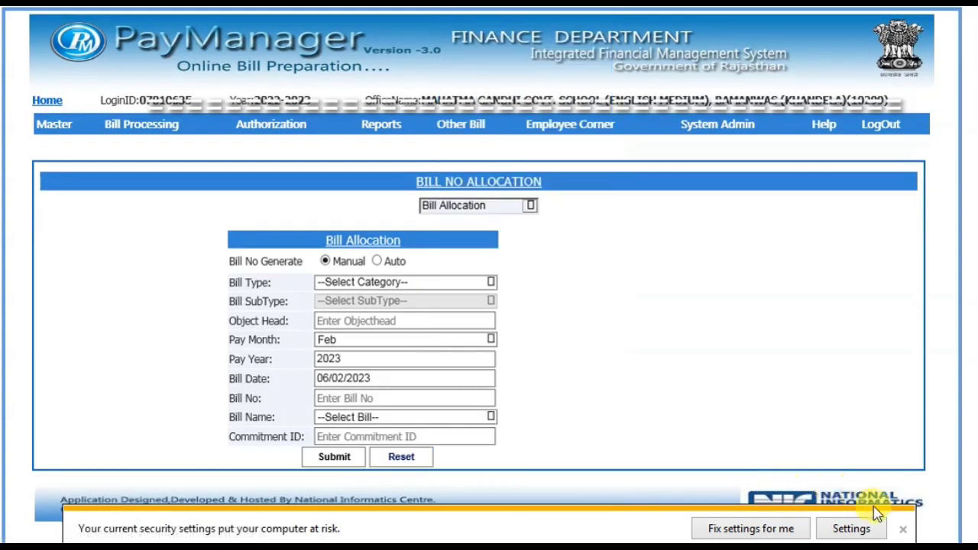
pyautogui.click(902, 528)
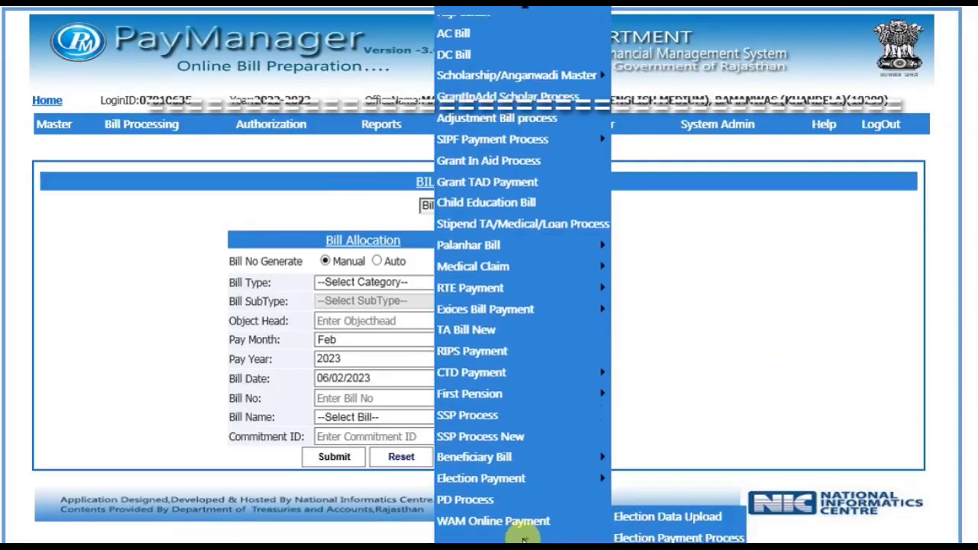
pyautogui.moveTo(525, 537)
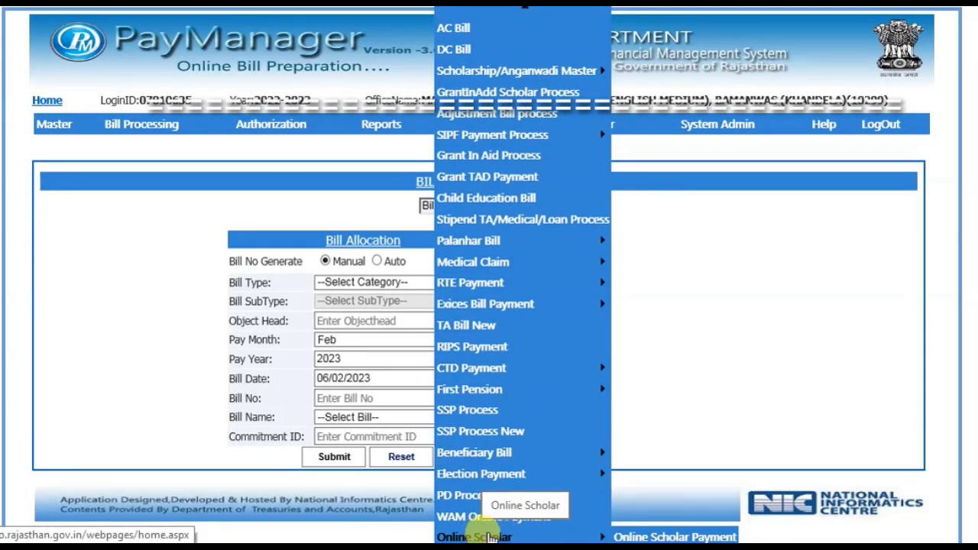
pyautogui.click(656, 537)
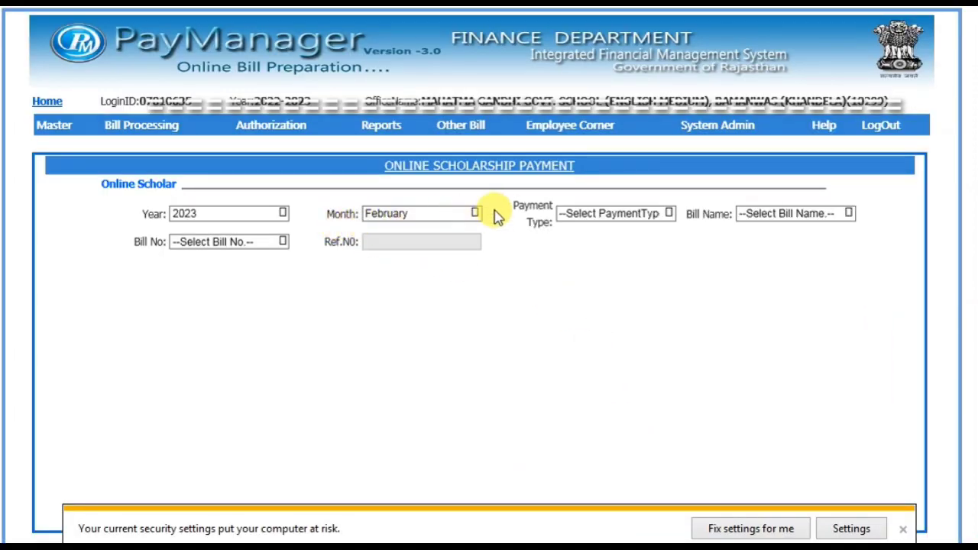
pyautogui.click(592, 216)
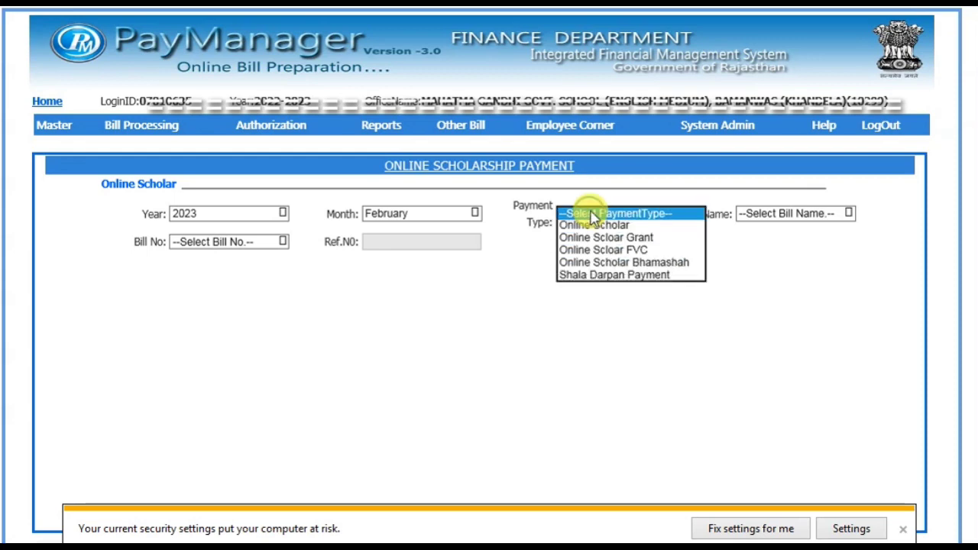
pyautogui.click(623, 279)
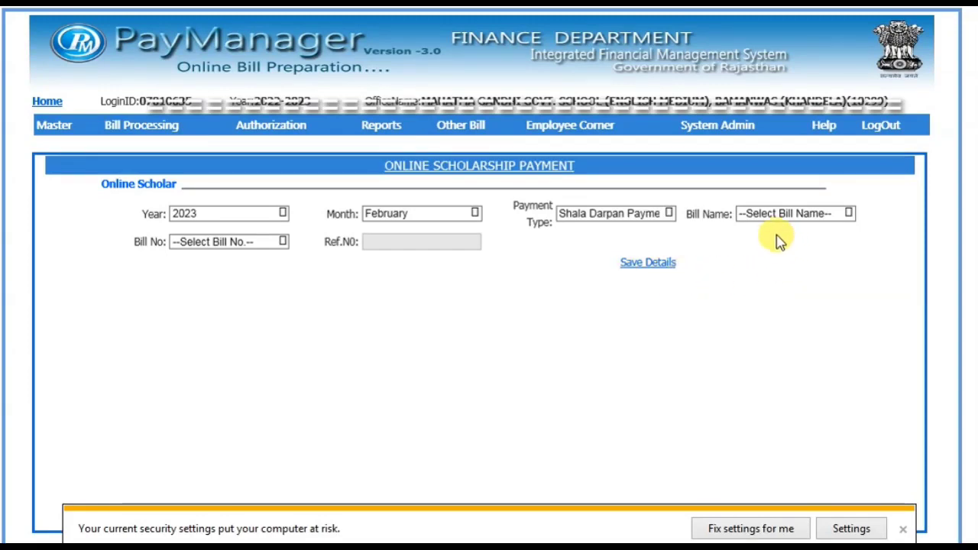
# - Select STUDENT UNIFORM DBT as the payment's Bill Name and 44115105 as its Bill No
pyautogui.click(798, 215)
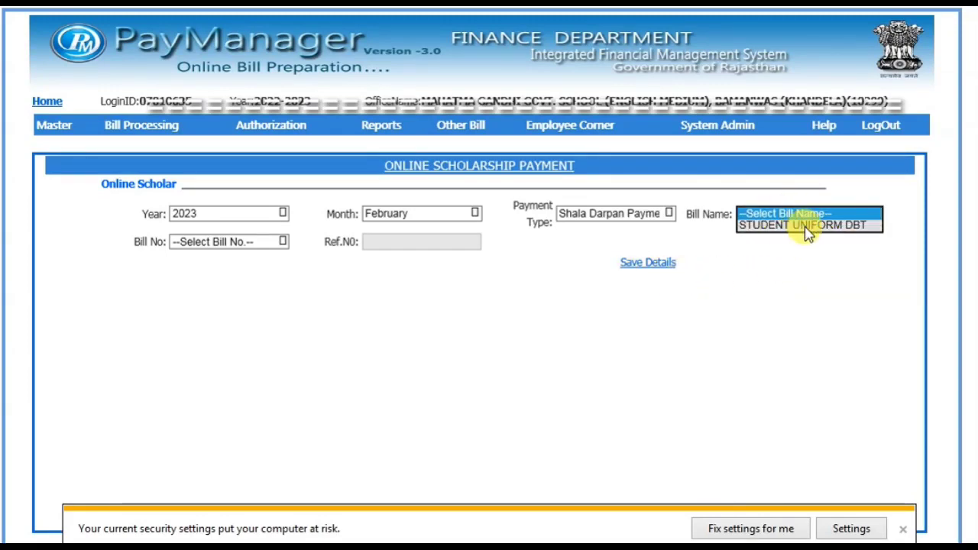
pyautogui.click(805, 226)
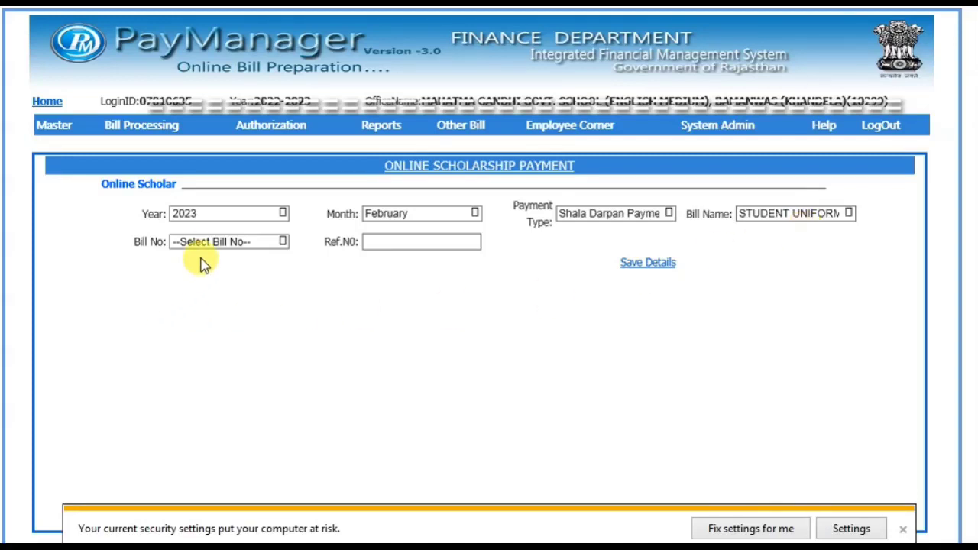
pyautogui.click(201, 243)
pyautogui.click(200, 251)
# - Enter 235374 as the payment's reference number and save the scholarship payment details
pyautogui.click(390, 241)
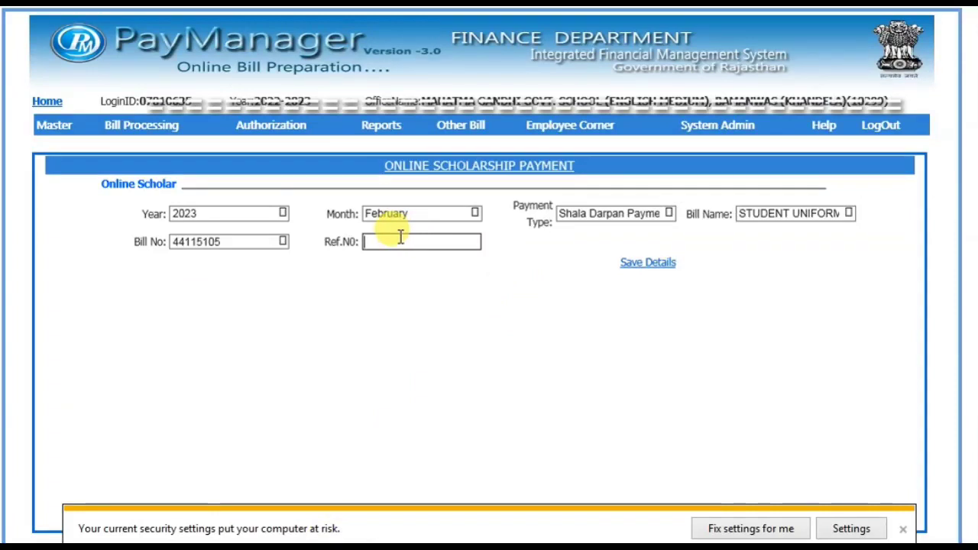
pyautogui.write('235374')
pyautogui.click(510, 296)
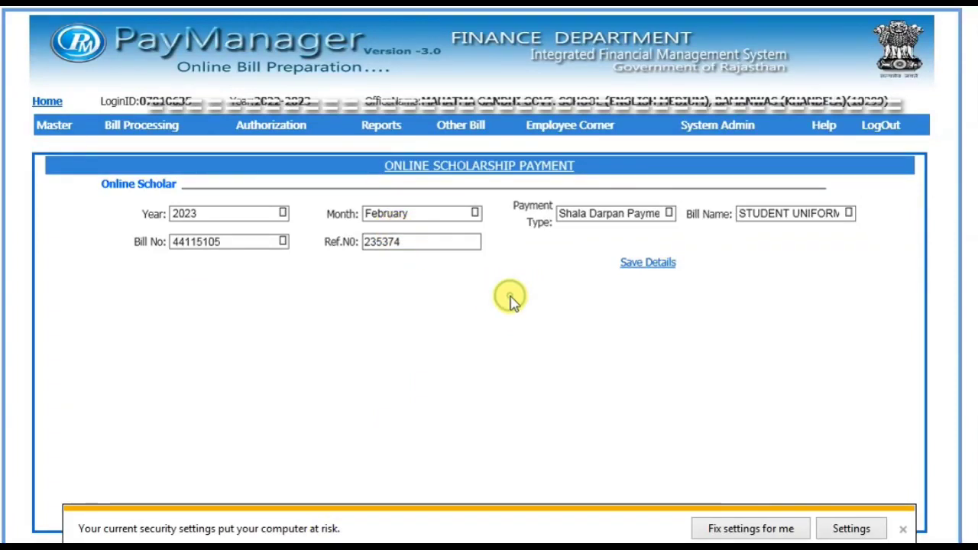
pyautogui.click(629, 266)
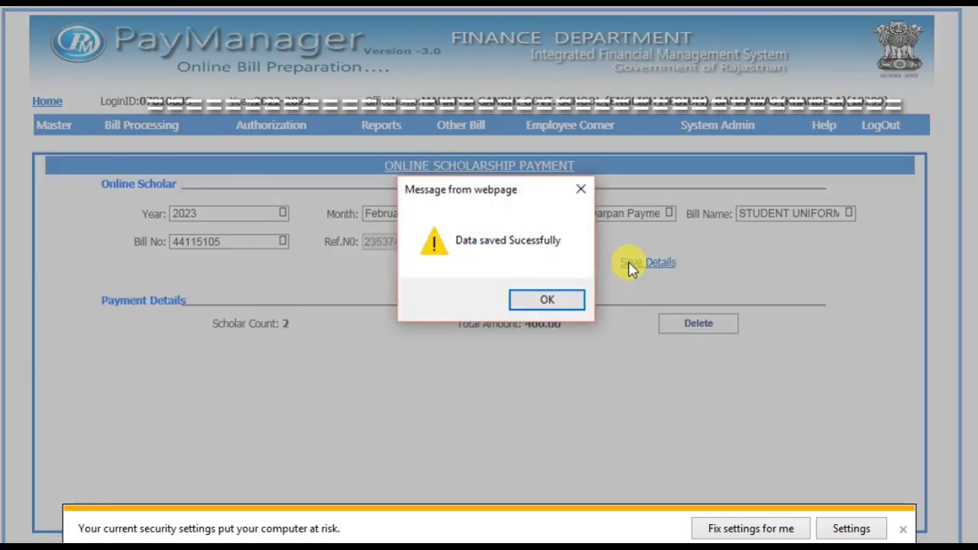
pyautogui.click(546, 302)
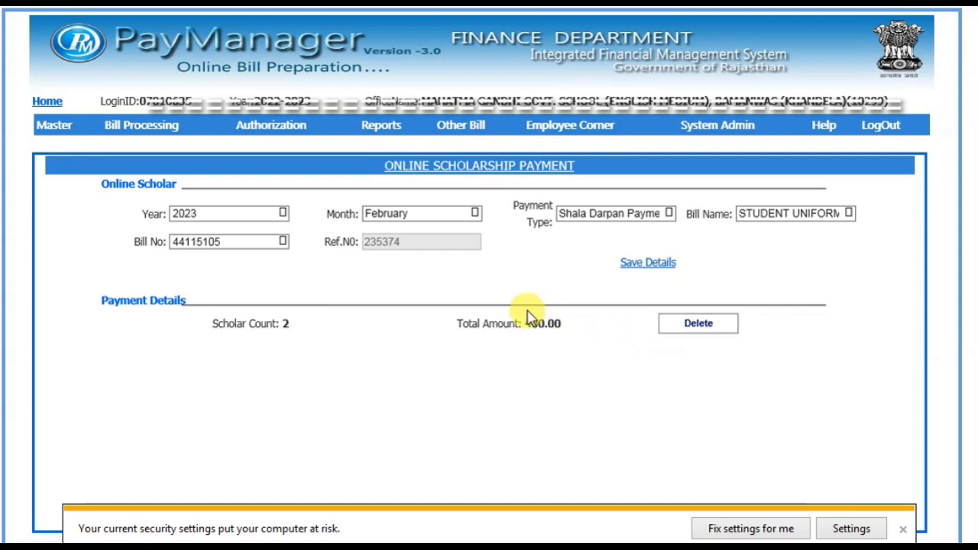
# - Open the Documents Upload form for authorization and set its Bill Type to Online Scholar Payment
pyautogui.click(259, 141)
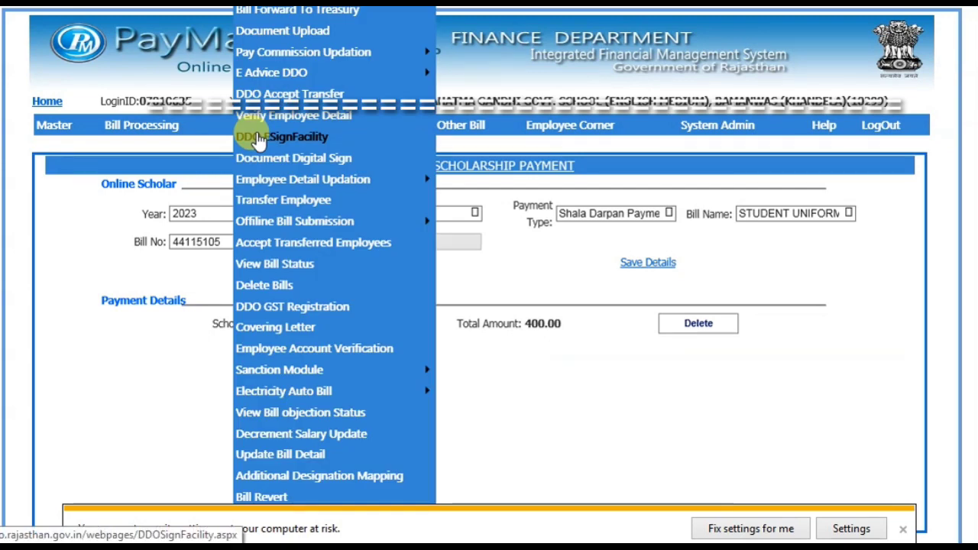
pyautogui.moveTo(260, 61)
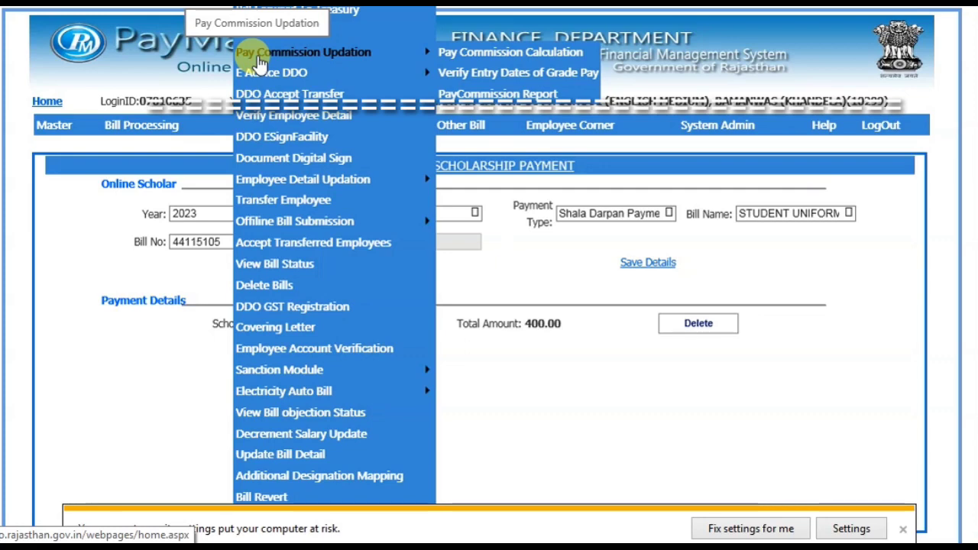
pyautogui.click(269, 34)
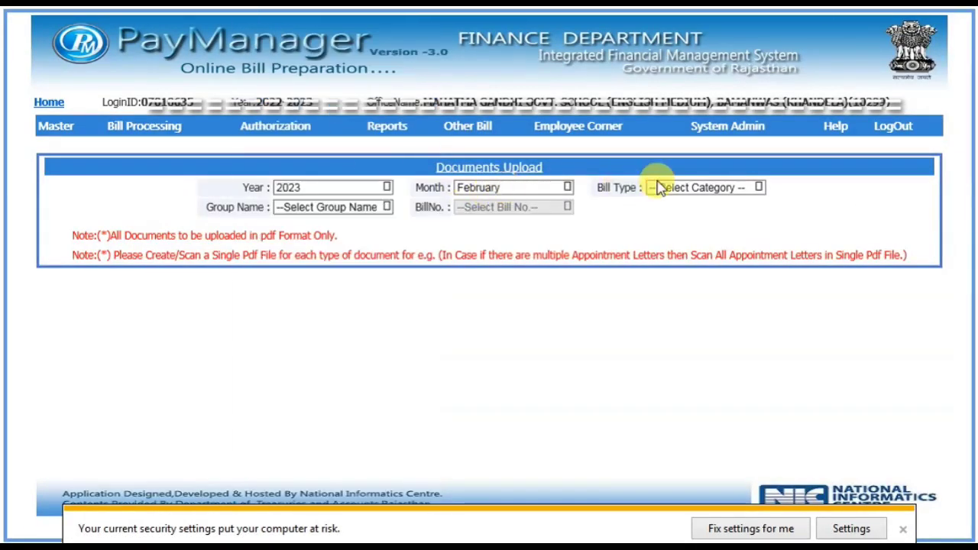
pyautogui.click(663, 188)
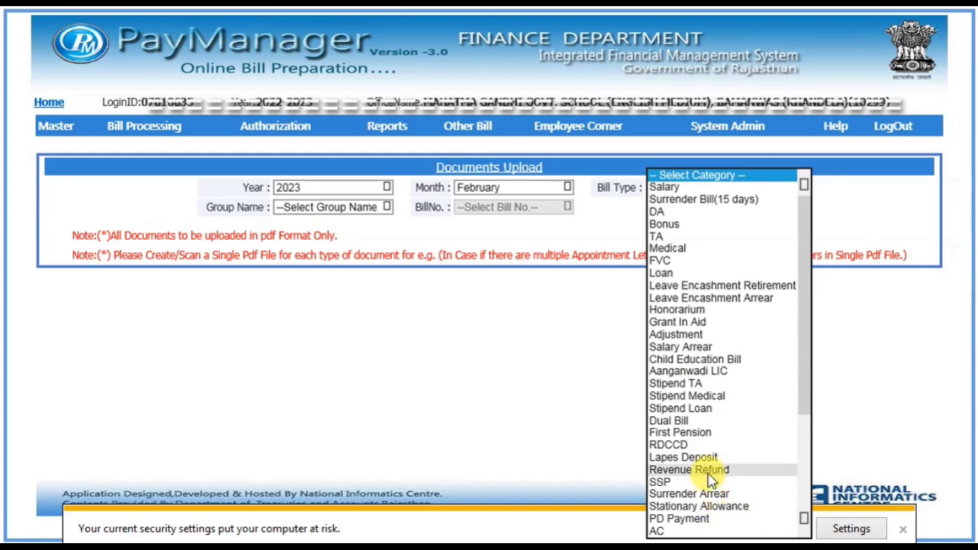
pyautogui.scroll(-4, 709, 465)
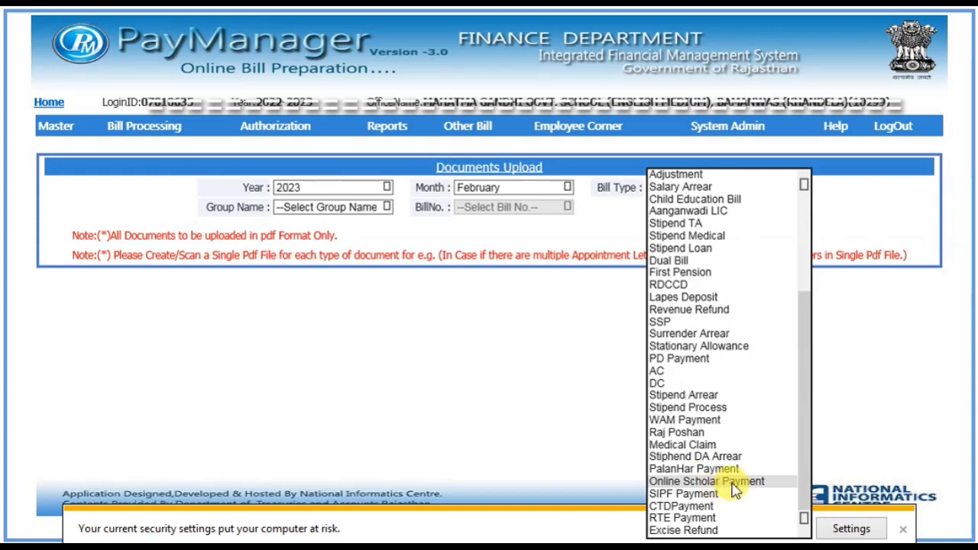
pyautogui.click(731, 482)
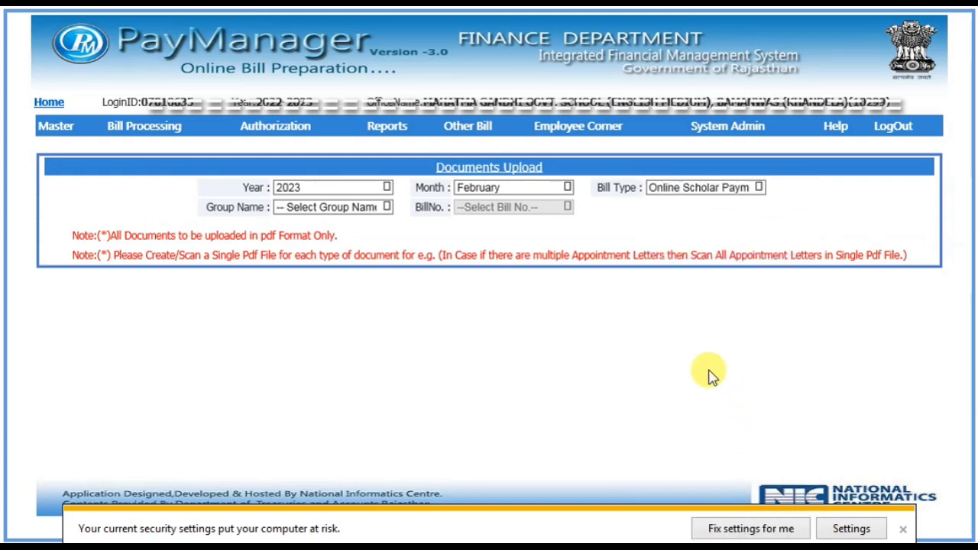
# - Select STUDENT UNIFORM DBT as the upload's Group Name and 44115105 as its Bill No
pyautogui.click(336, 206)
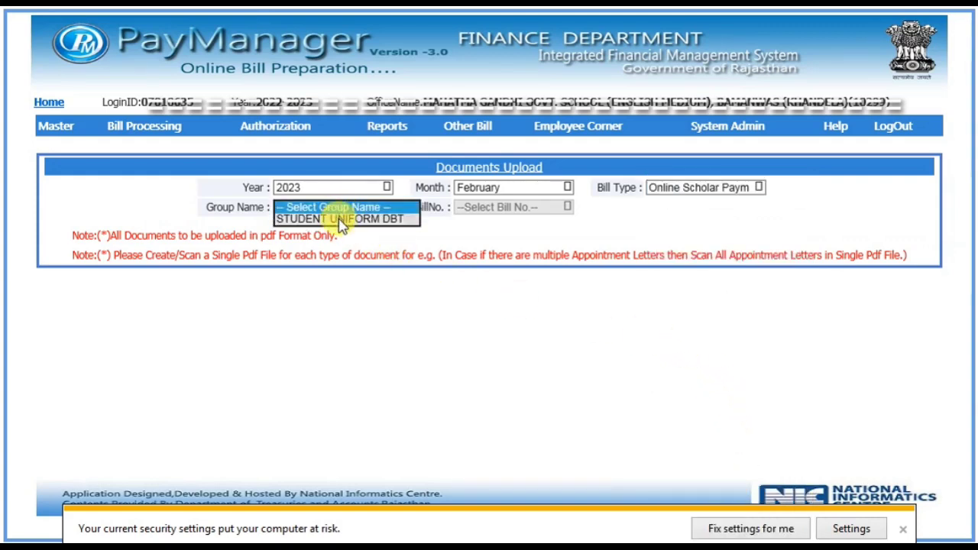
pyautogui.click(340, 220)
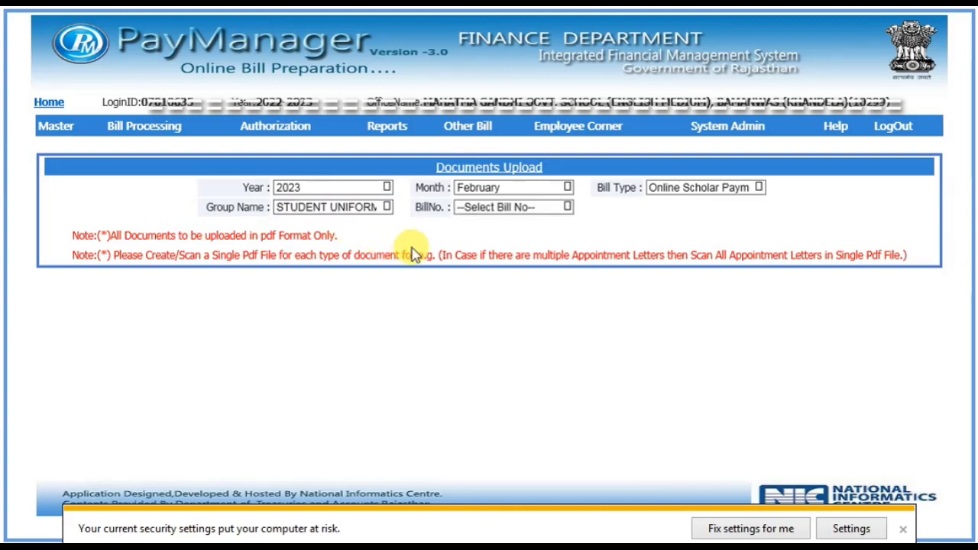
pyautogui.click(477, 220)
pyautogui.click(486, 228)
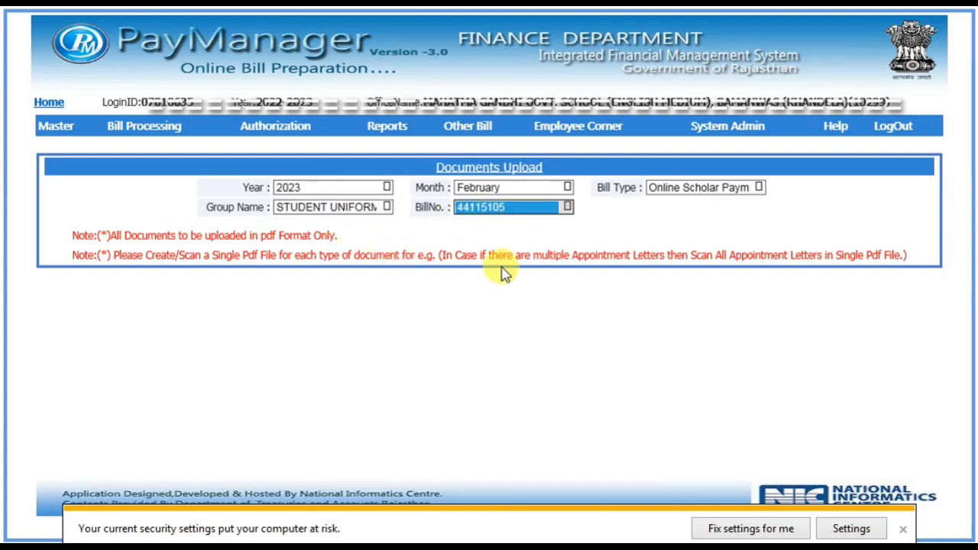
# - Upload the desktop file Document 399 as the bill's SANCTION ORDER document
pyautogui.click(408, 234)
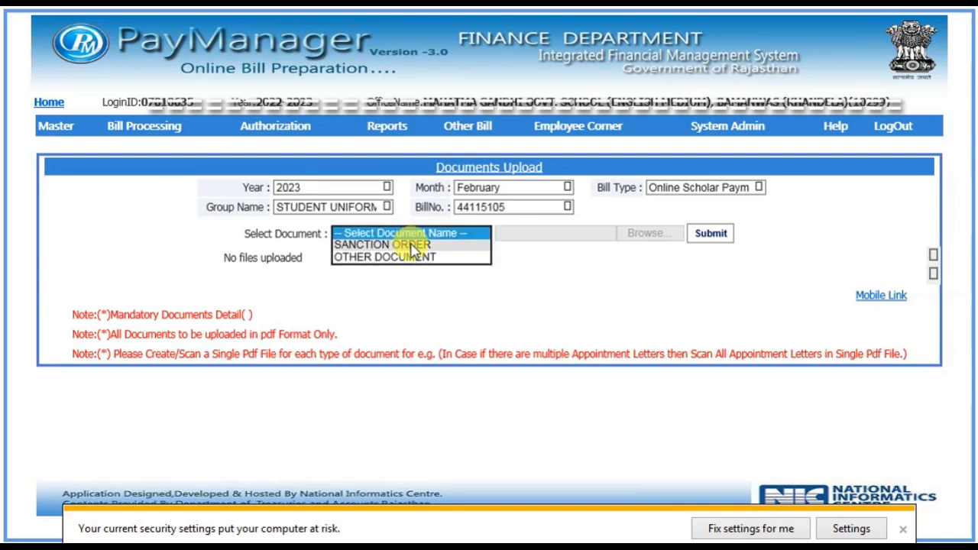
pyautogui.click(412, 246)
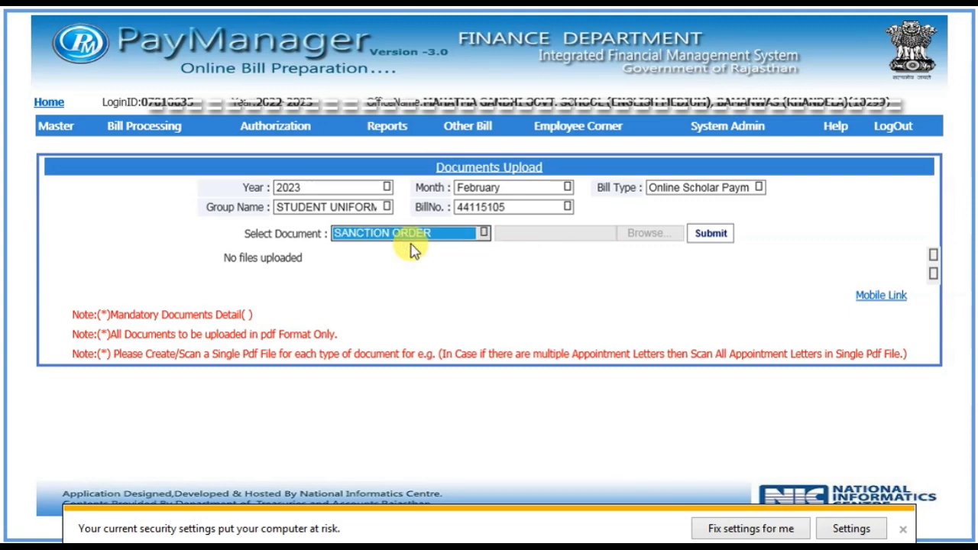
pyautogui.click(640, 237)
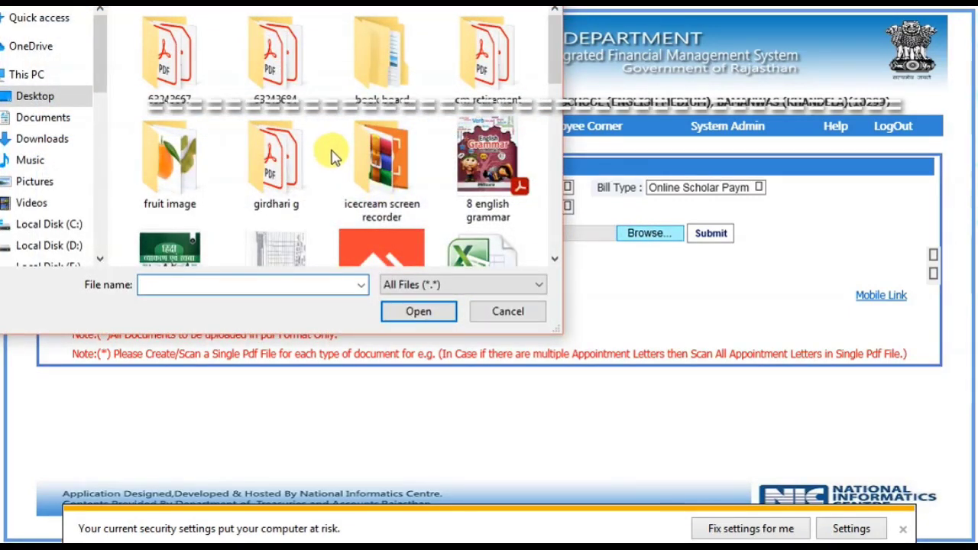
pyautogui.scroll(-3, 332, 157)
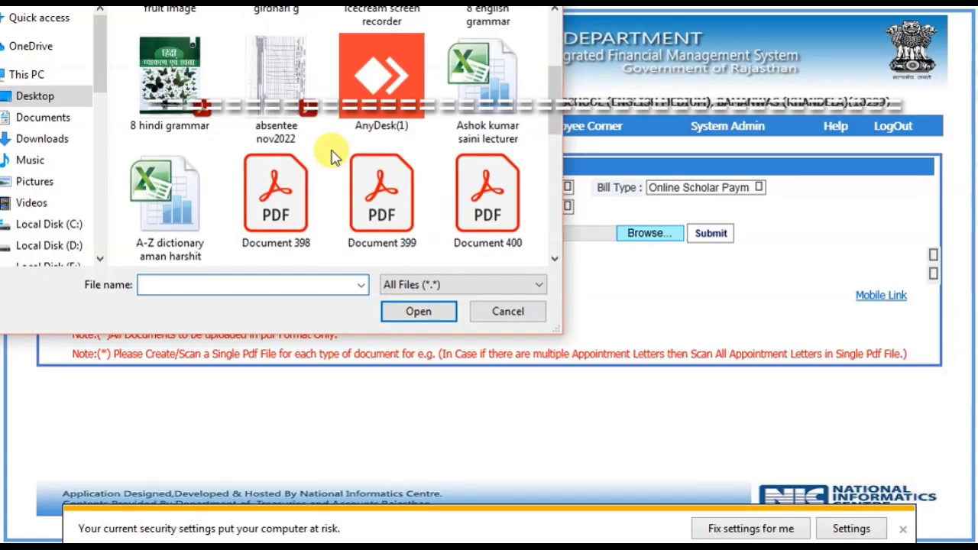
pyautogui.click(380, 206)
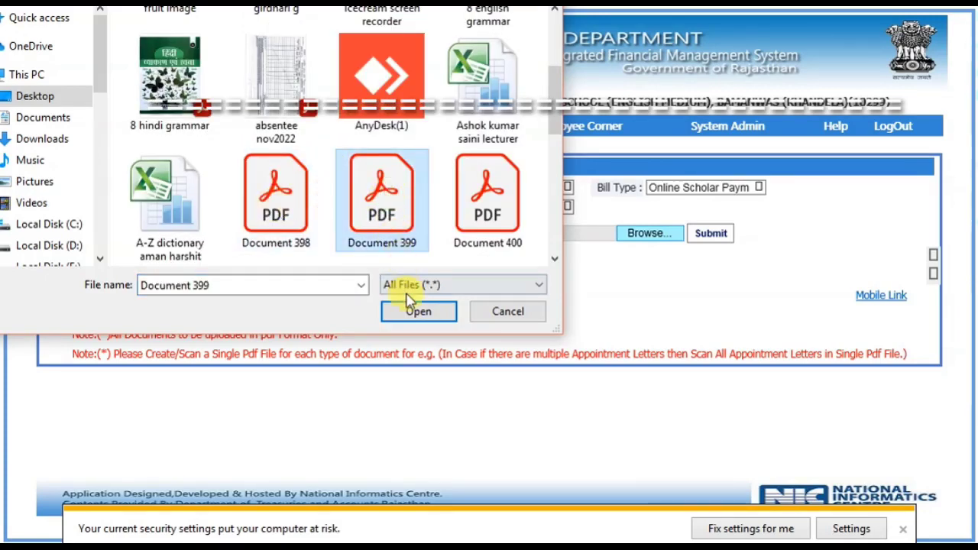
pyautogui.click(413, 310)
pyautogui.click(710, 234)
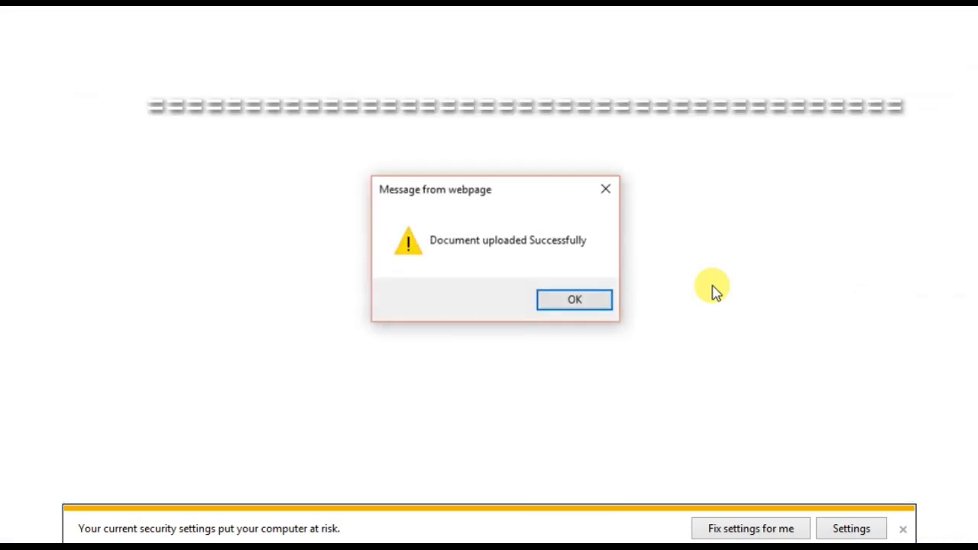
pyautogui.click(589, 301)
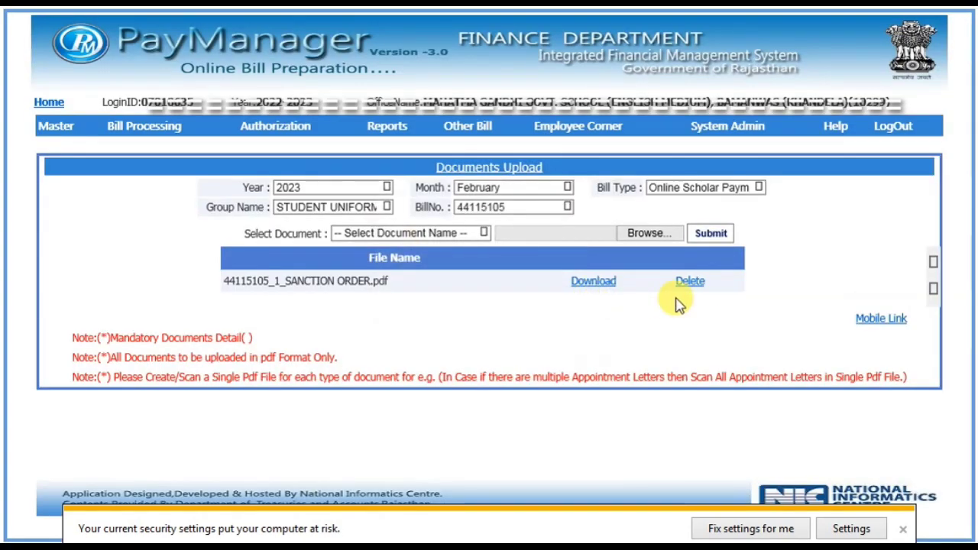
# - Review the available document types and examine the scanned sanction order with its attached student payment list
pyautogui.click(421, 233)
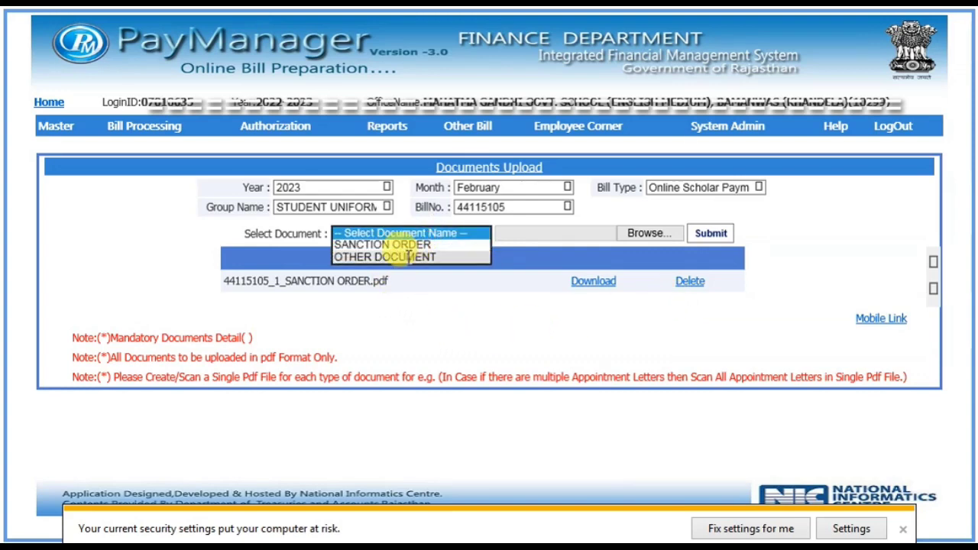
pyautogui.click(451, 315)
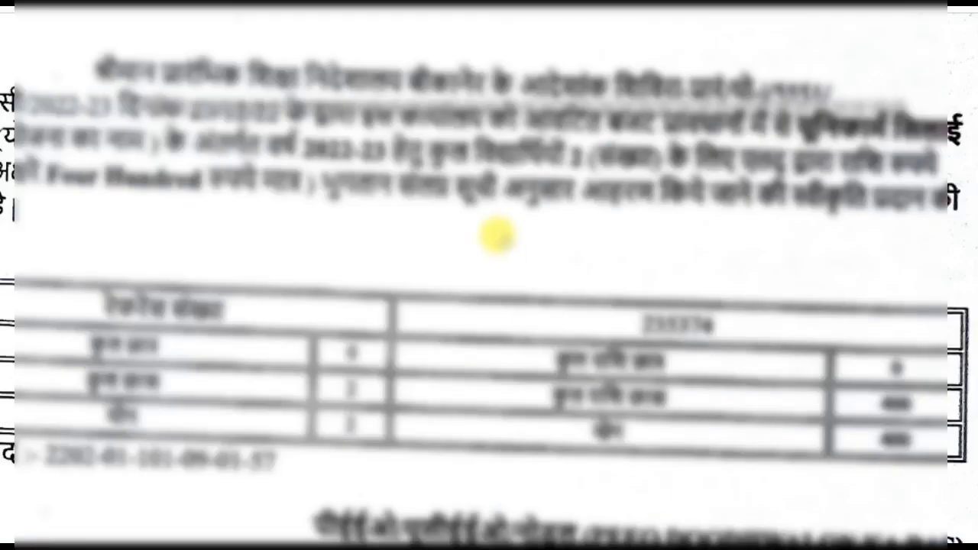
pyautogui.scroll(-15, 496, 237)
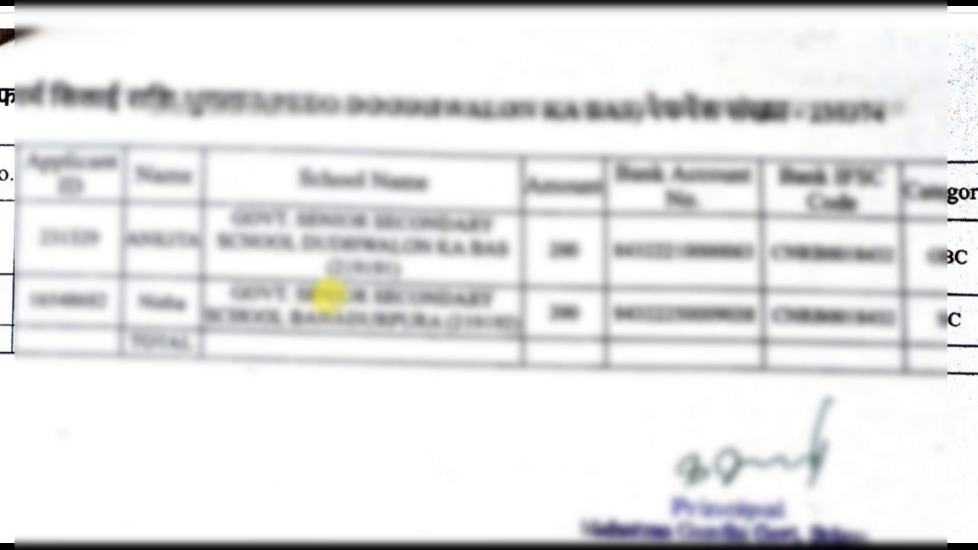
pyautogui.scroll(10, 329, 294)
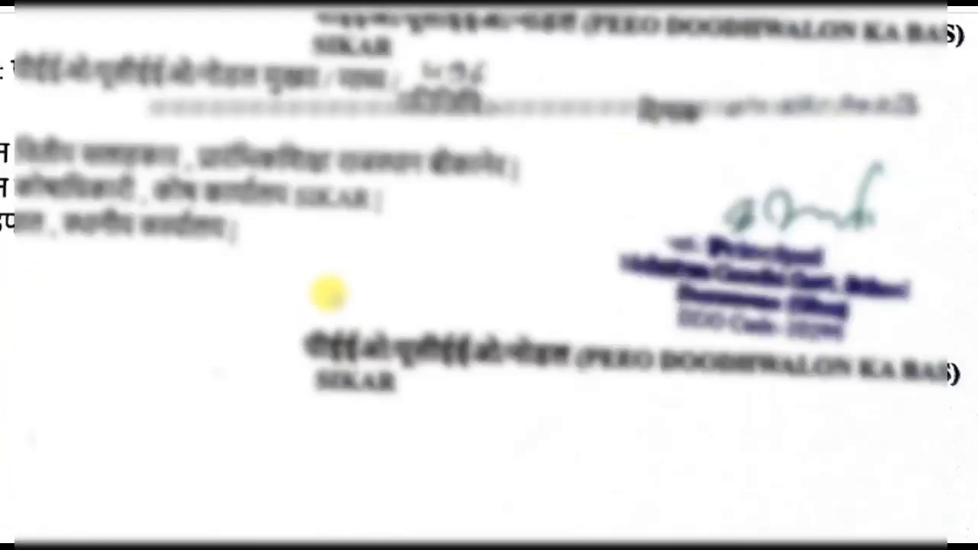
pyautogui.scroll(5, 328, 294)
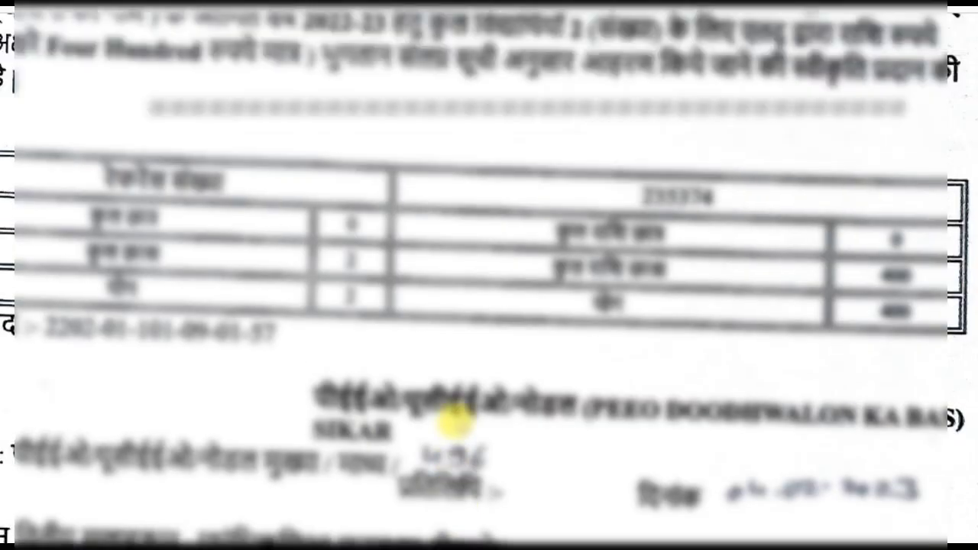
pyautogui.scroll(5, 454, 419)
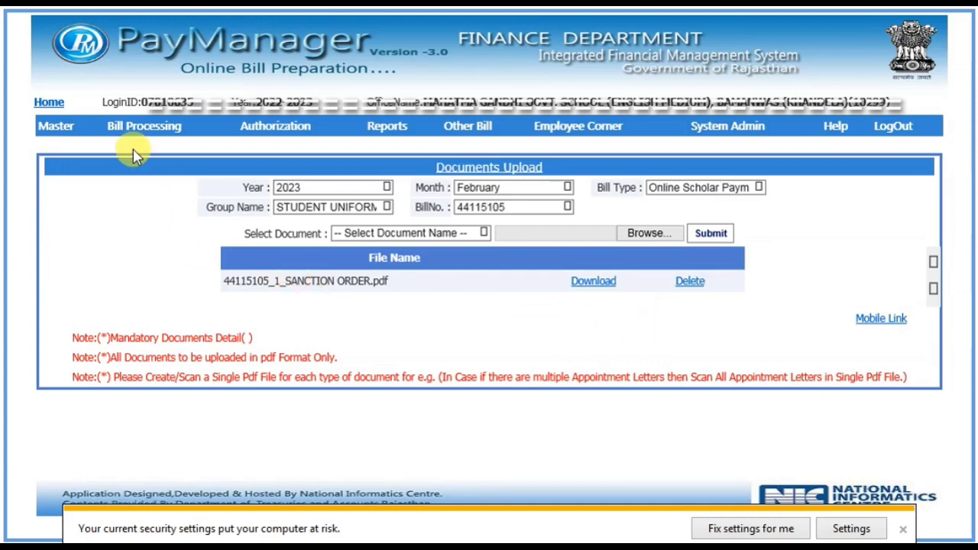
# - Open the DDO Forward form and choose Online Scholar Payment as Bill Type and STUDENT UNIFORM DBT as Bill Name
pyautogui.moveTo(133, 130)
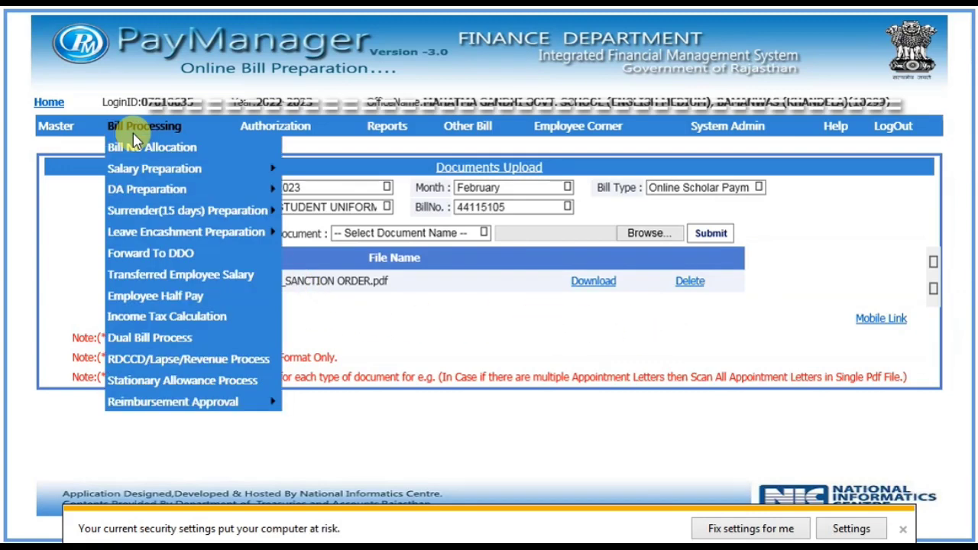
pyautogui.click(149, 254)
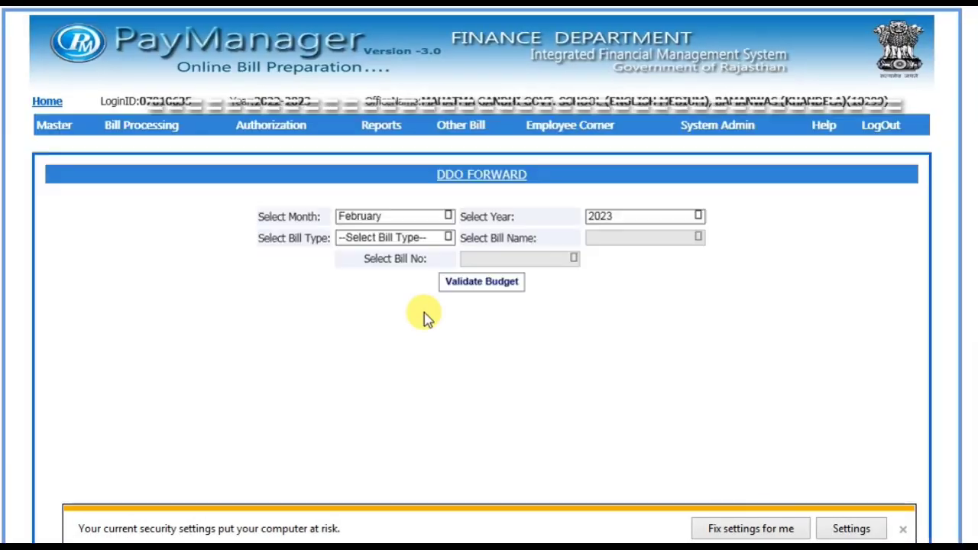
pyautogui.click(377, 243)
pyautogui.scroll(-4, 400, 340)
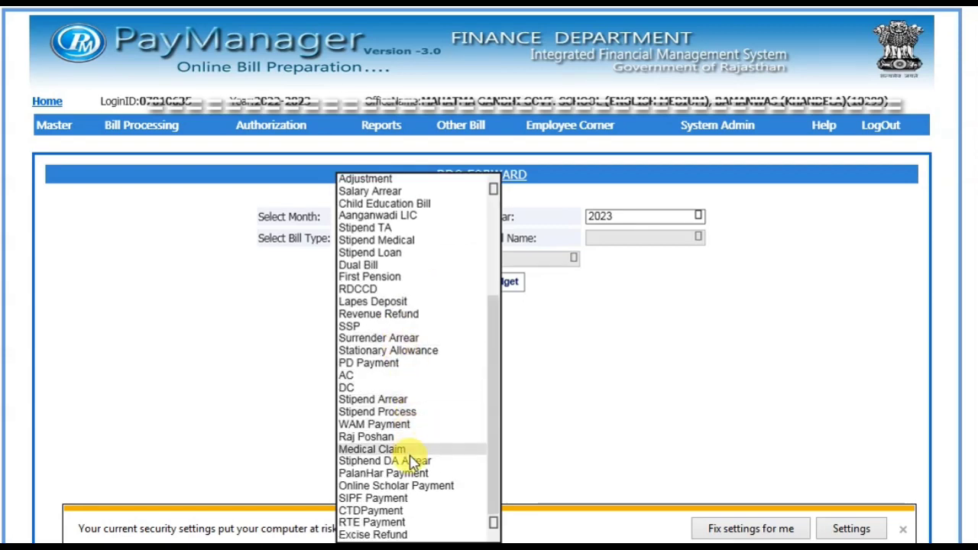
pyautogui.click(420, 486)
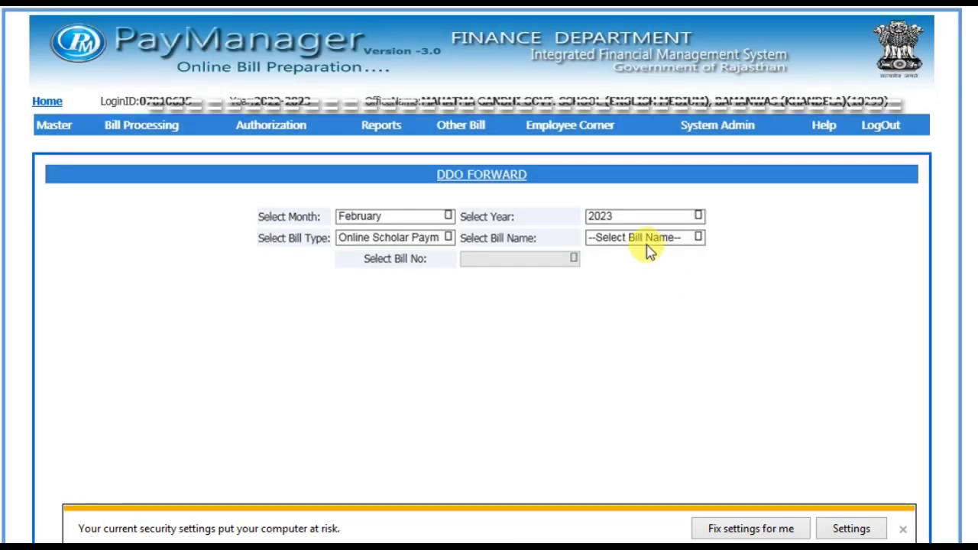
pyautogui.click(646, 240)
pyautogui.click(646, 250)
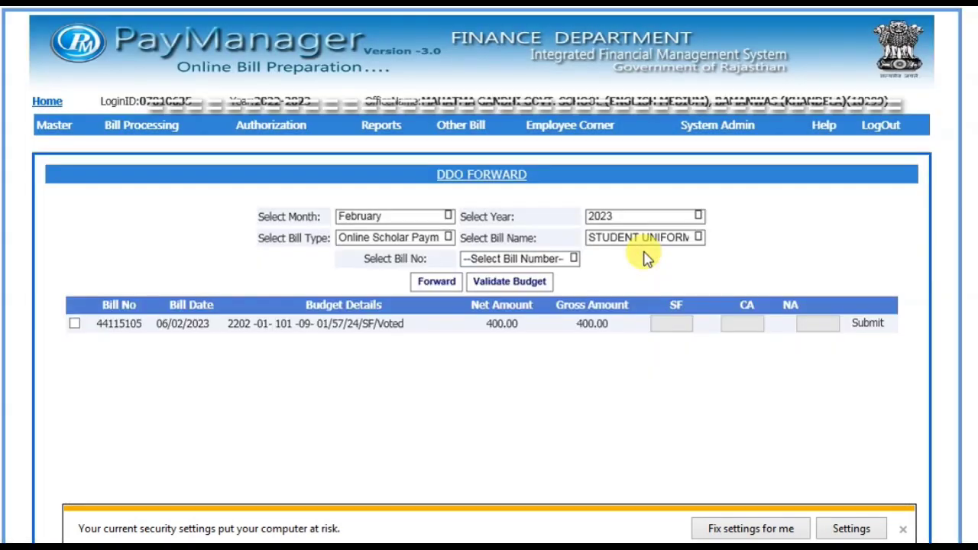
# - Mark bill 44115105 for forwarding and submit its budget split with 400.00 under SF
pyautogui.click(74, 324)
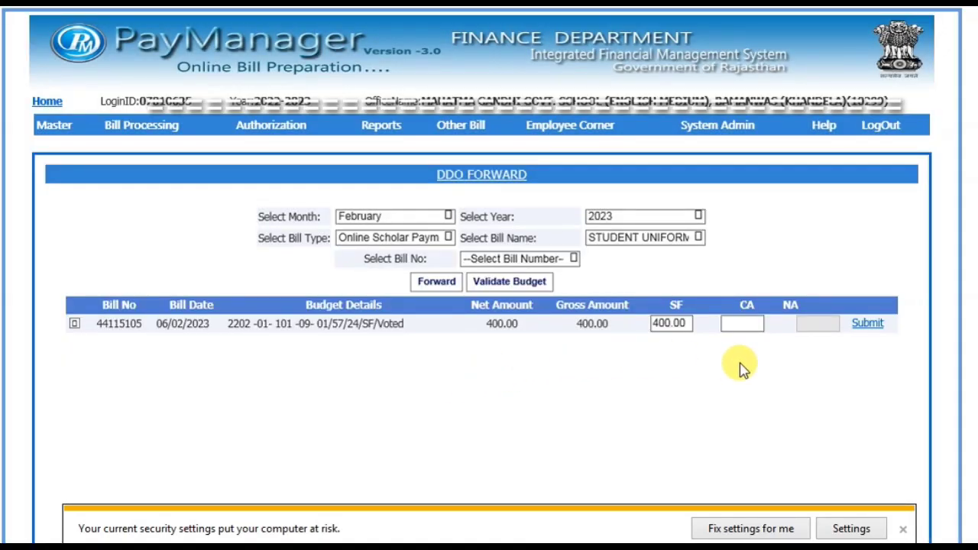
pyautogui.click(870, 323)
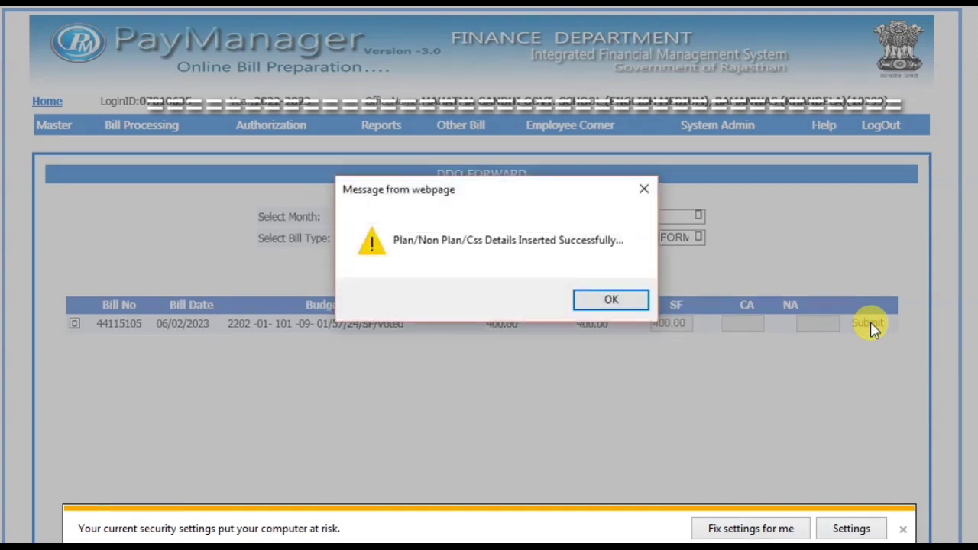
pyautogui.click(614, 300)
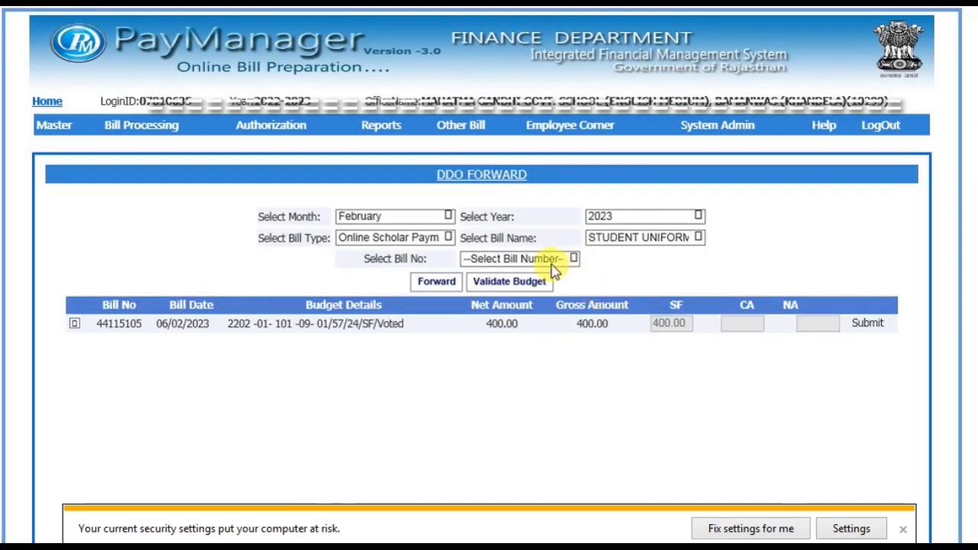
# - Validate the budget of the selected bill and forward it to the DDO
pyautogui.click(506, 282)
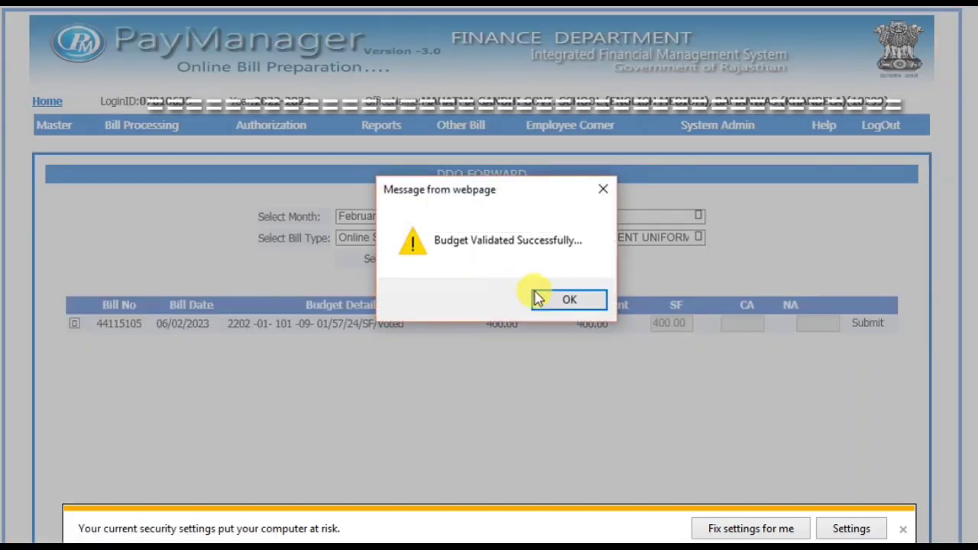
pyautogui.click(551, 303)
pyautogui.click(441, 281)
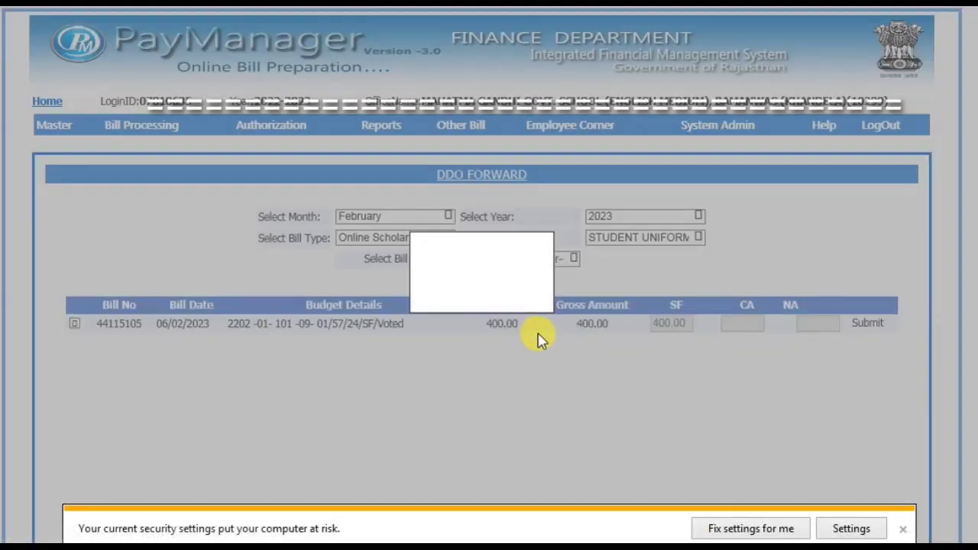
pyautogui.click(328, 266)
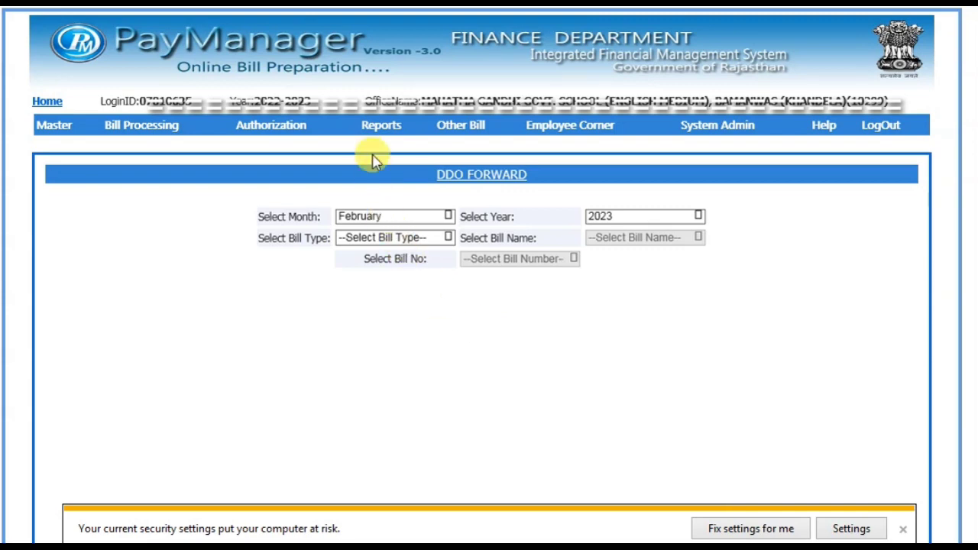
# - Open Online Scholarship Reports and choose payment type Shala Darpan Online Scholar, group STUDENT UNIFORM DBT and bill 44115105 dated 06/02/2023
pyautogui.moveTo(373, 128)
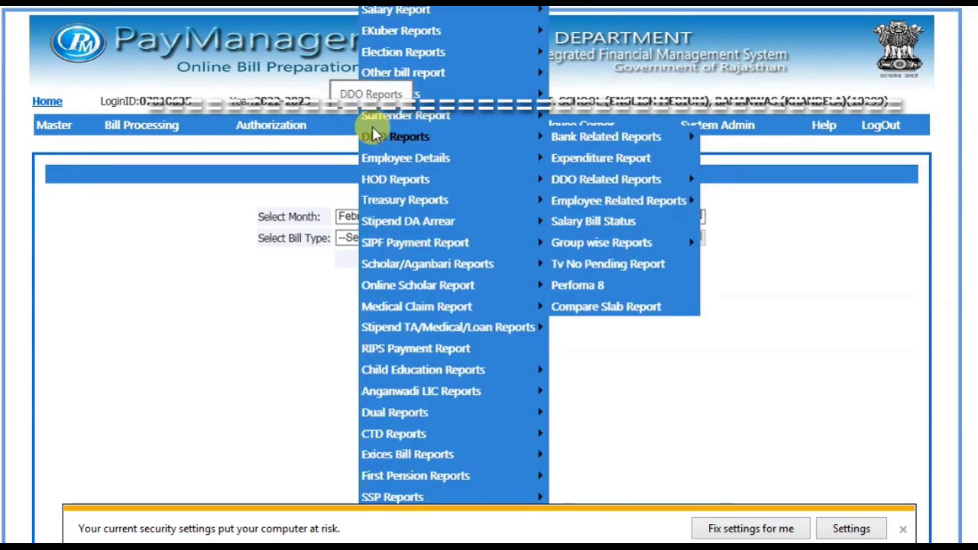
pyautogui.moveTo(424, 293)
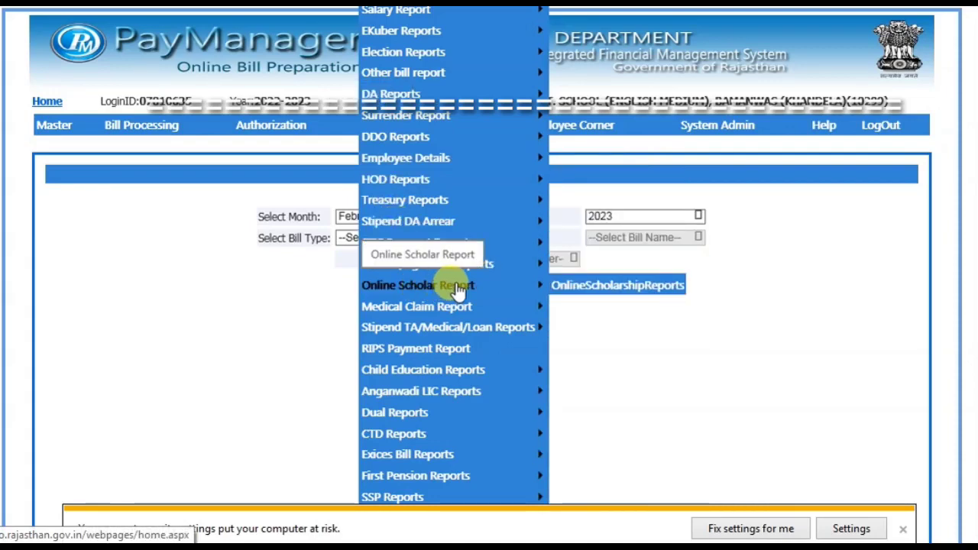
pyautogui.click(616, 288)
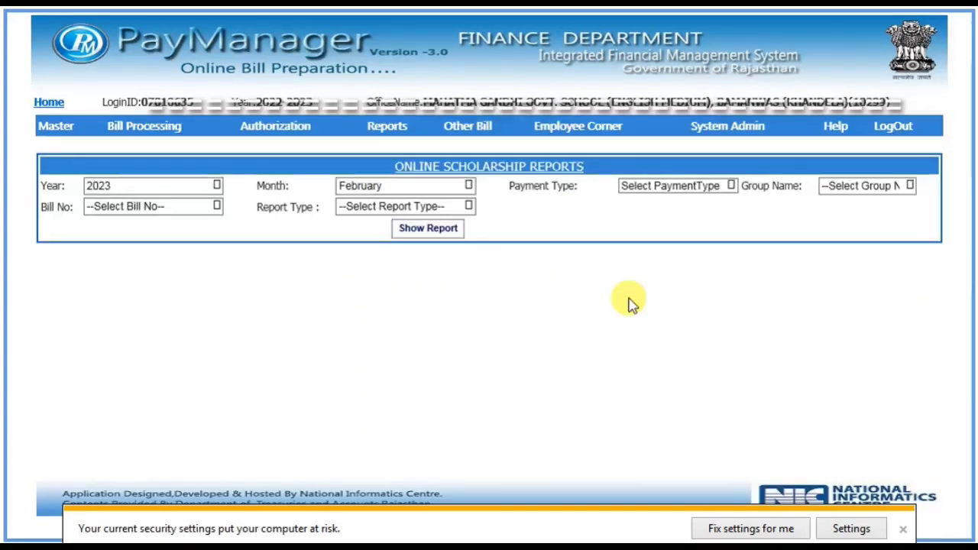
pyautogui.click(679, 186)
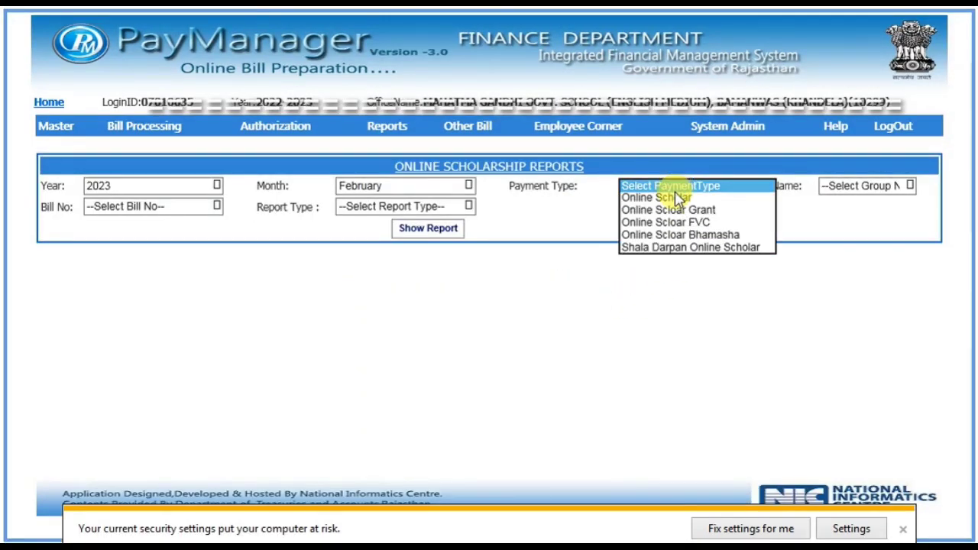
pyautogui.click(696, 249)
pyautogui.click(862, 190)
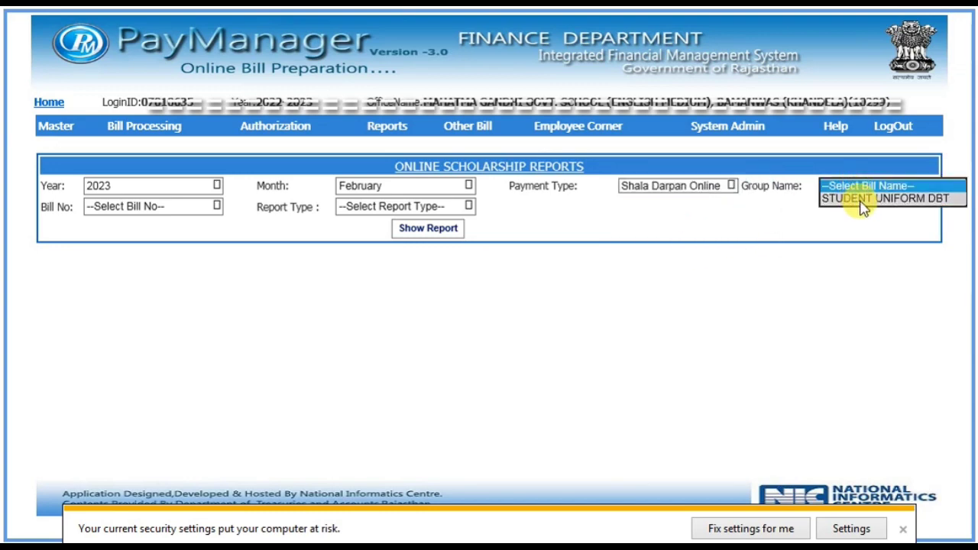
pyautogui.click(858, 200)
pyautogui.click(175, 211)
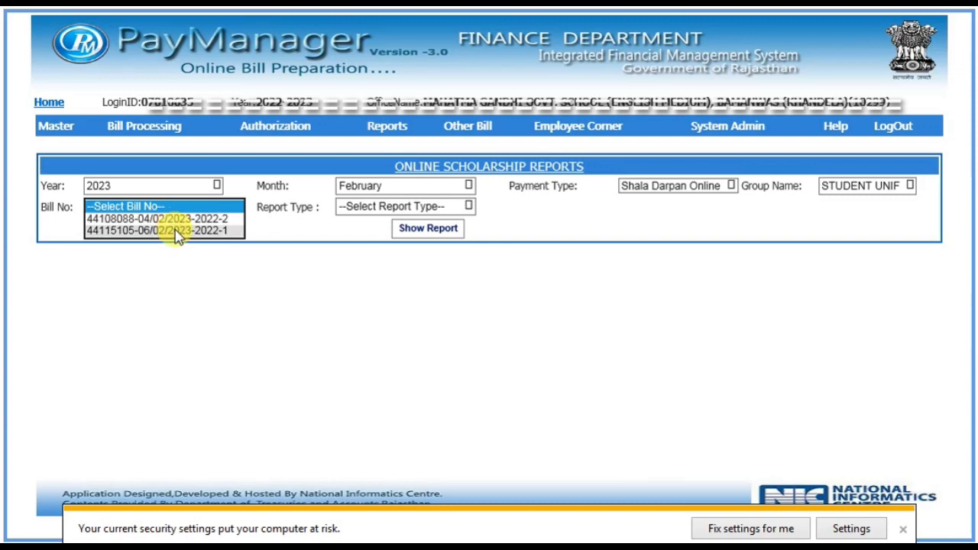
pyautogui.click(176, 230)
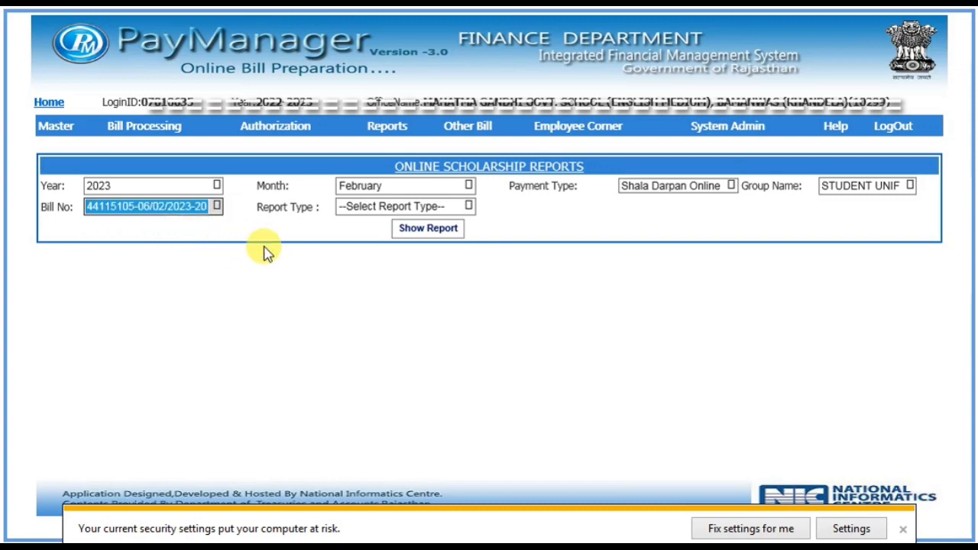
# - Generate the Inner report for the selected bill and open the file to view it
pyautogui.click(363, 214)
pyautogui.click(362, 221)
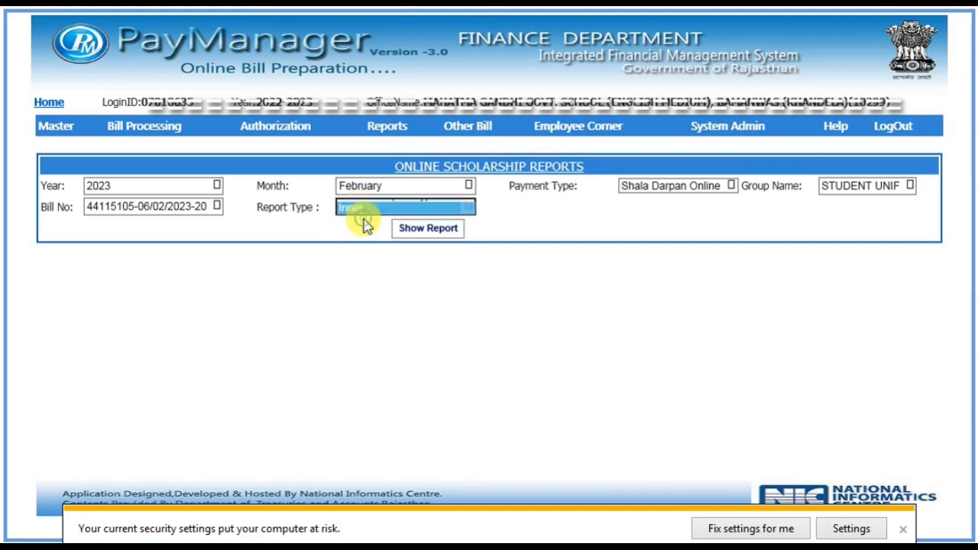
pyautogui.click(415, 228)
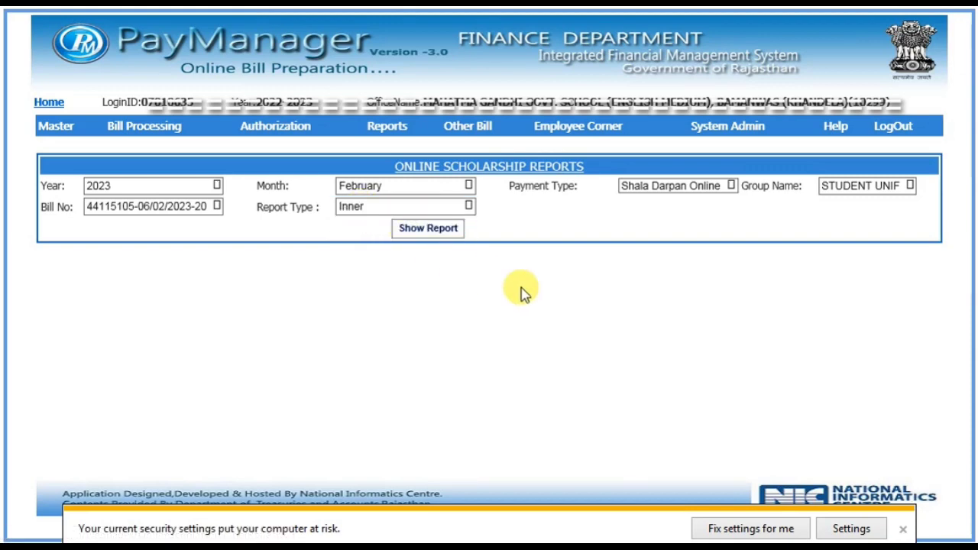
pyautogui.click(706, 527)
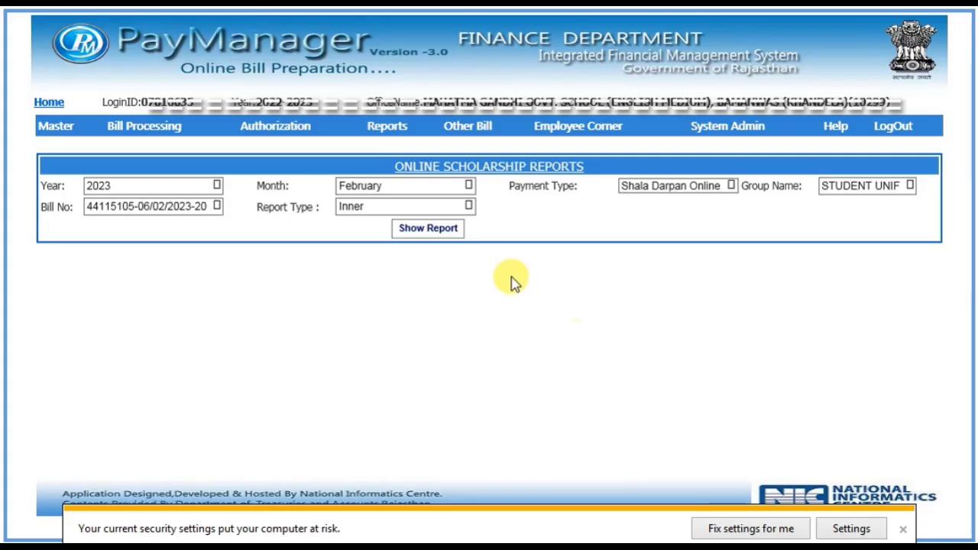
# - Generate the Outer report for the same bill, open its PDF and check the remaining report types
pyautogui.click(356, 208)
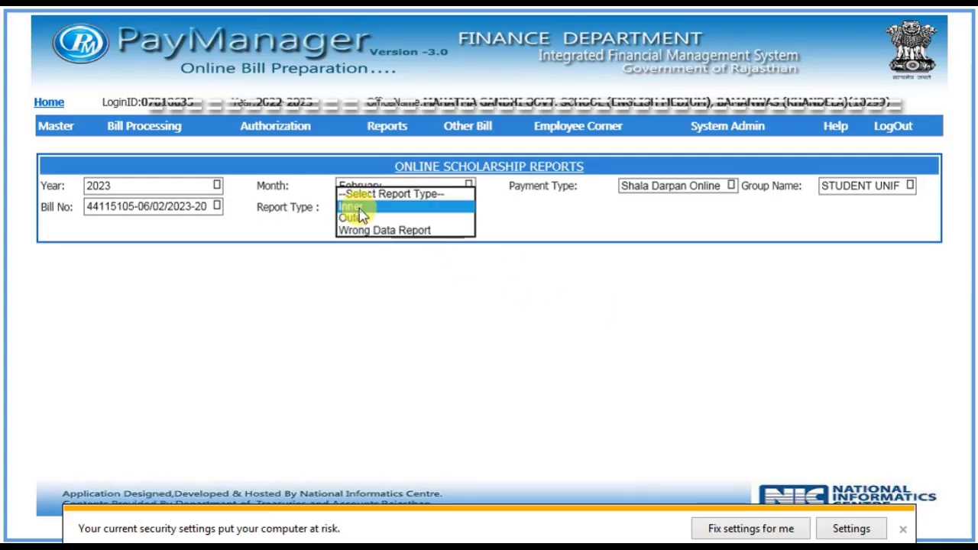
pyautogui.click(362, 216)
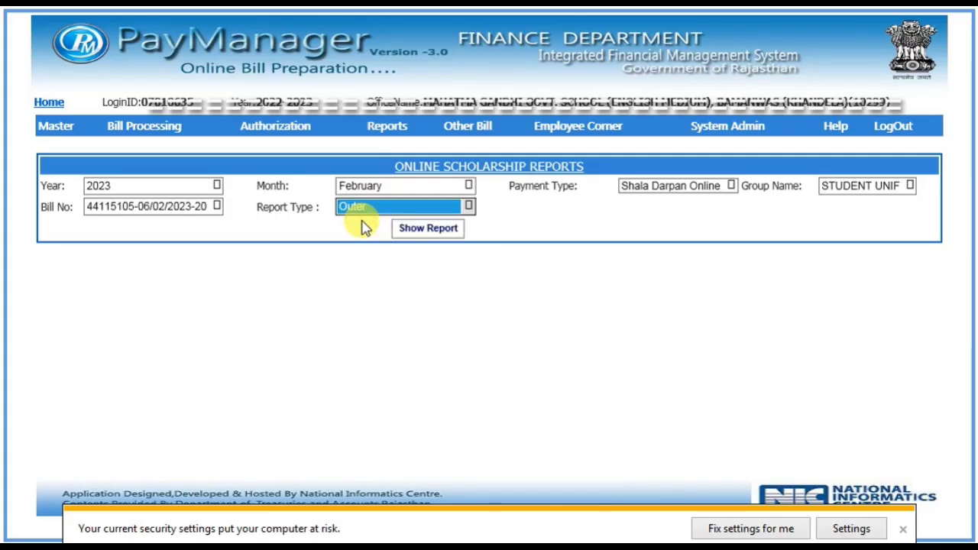
pyautogui.click(421, 229)
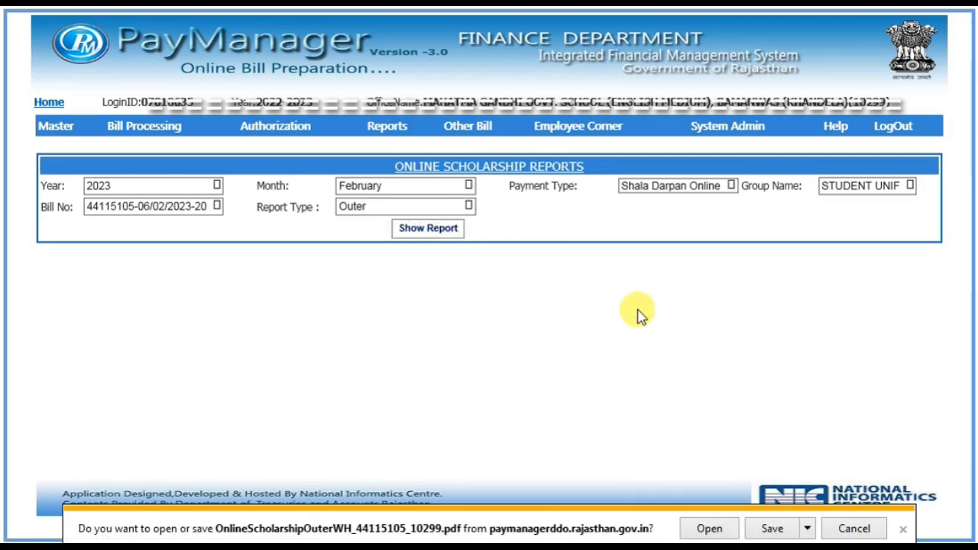
pyautogui.click(704, 527)
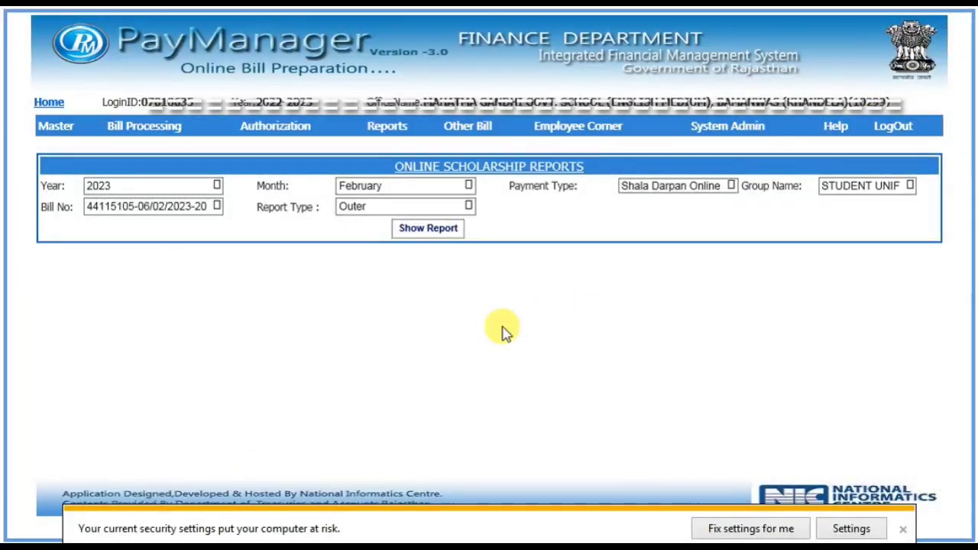
pyautogui.click(353, 206)
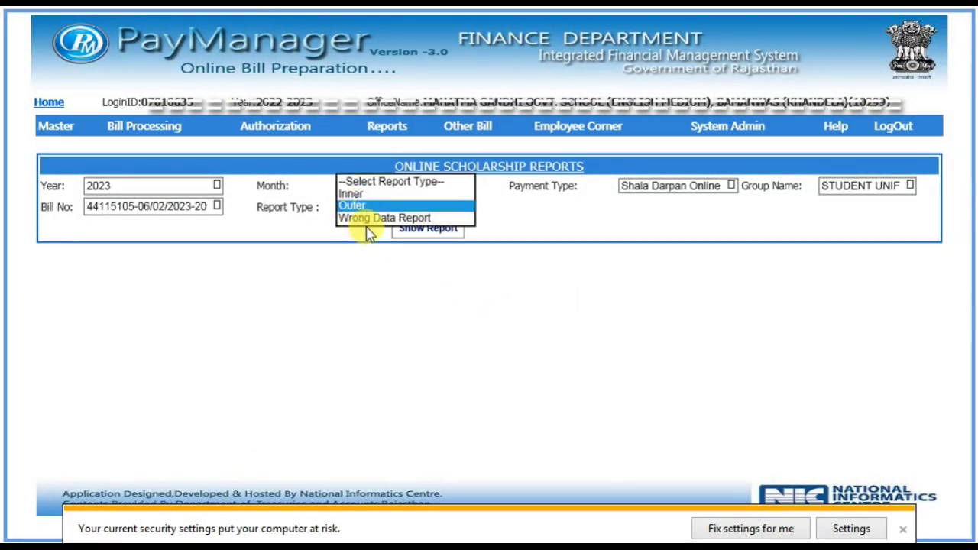
pyautogui.click(539, 330)
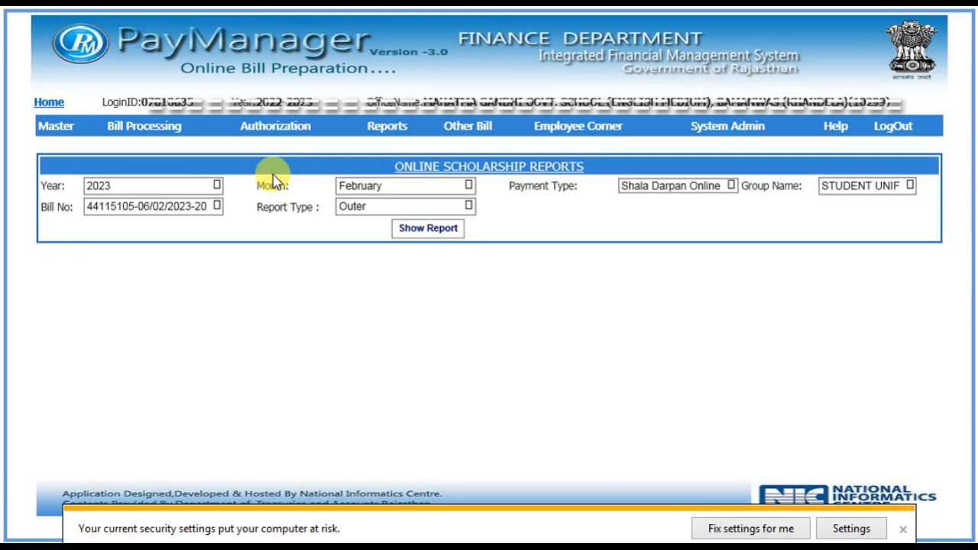
# - Open Document Digital Sign and list the February 2023 bills for Online Scholar Payment and group STUDENT UNIFORM DBT
pyautogui.moveTo(269, 123)
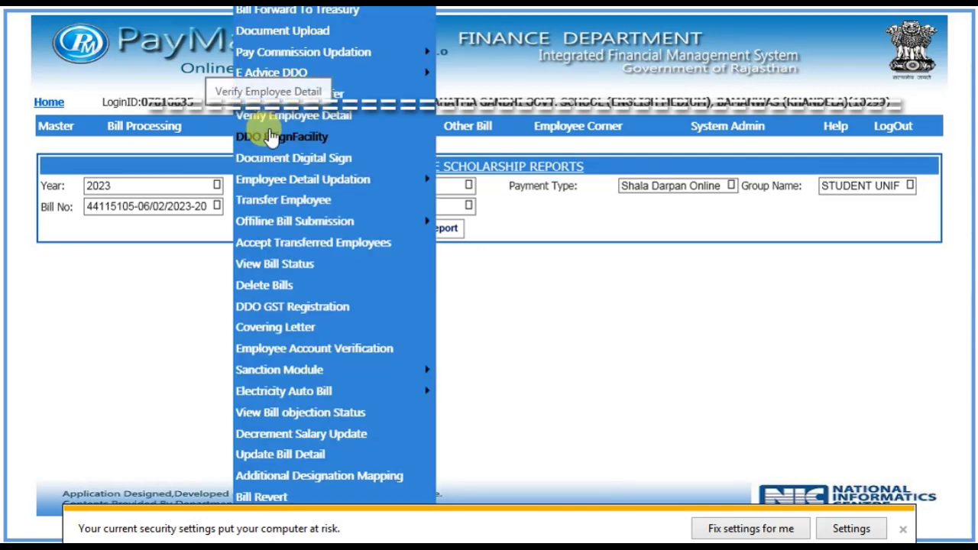
pyautogui.moveTo(276, 229)
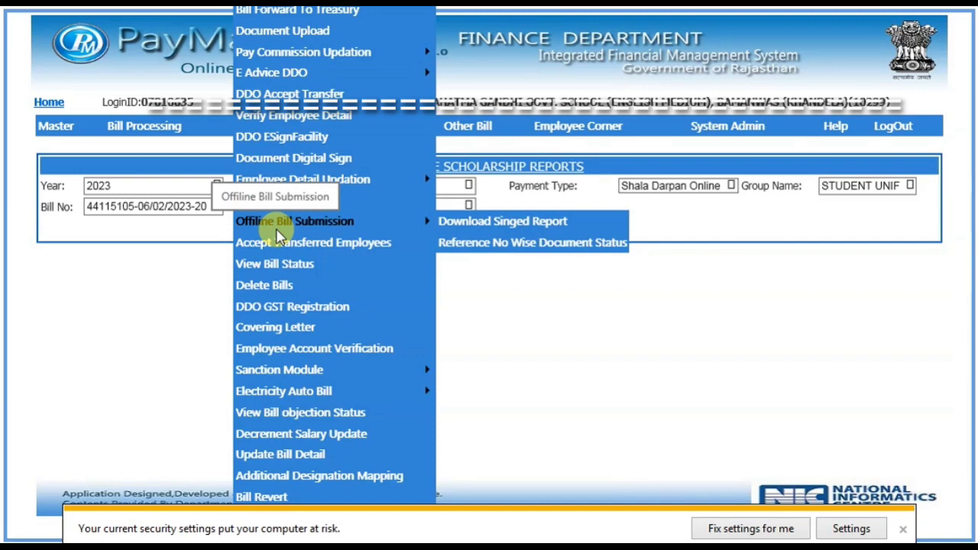
pyautogui.click(289, 160)
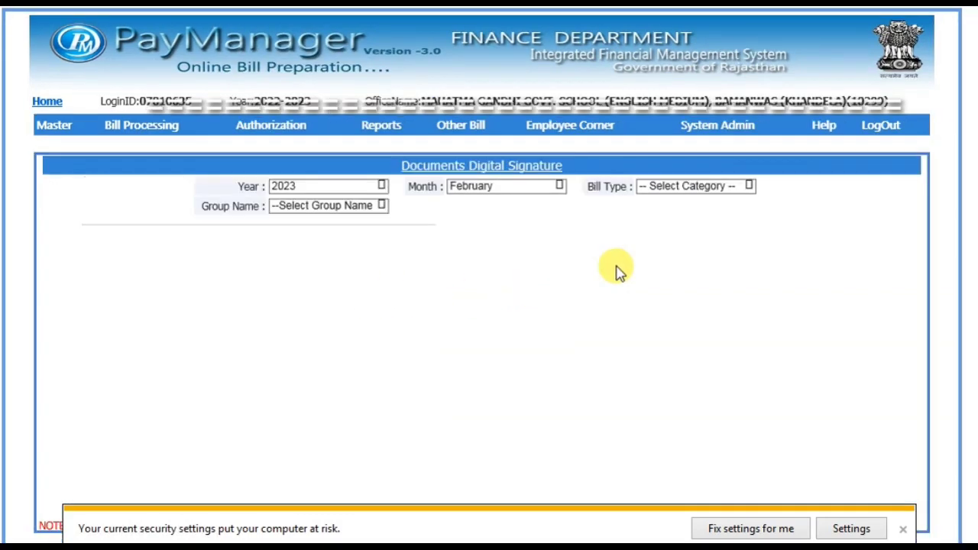
pyautogui.click(683, 188)
pyautogui.scroll(-1, 705, 405)
pyautogui.scroll(-3, 704, 405)
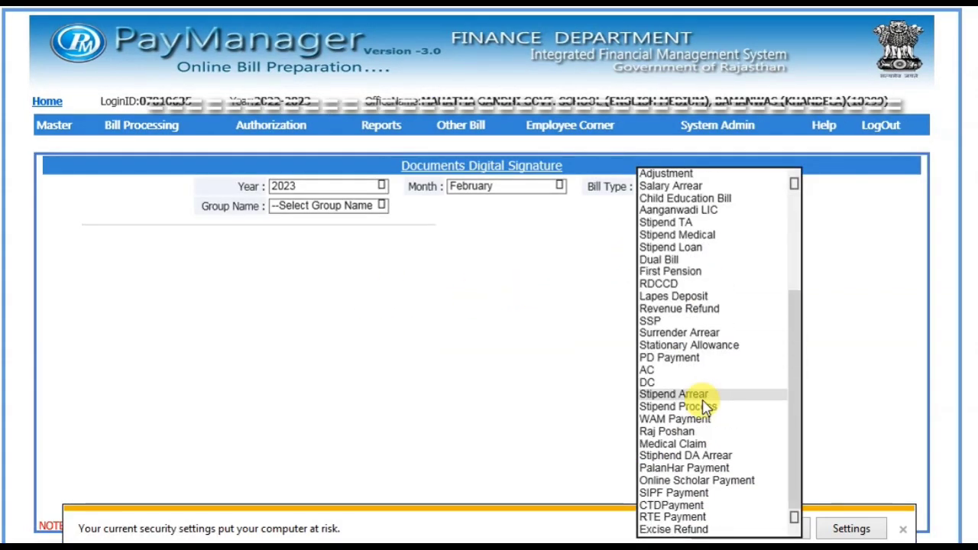
pyautogui.click(701, 479)
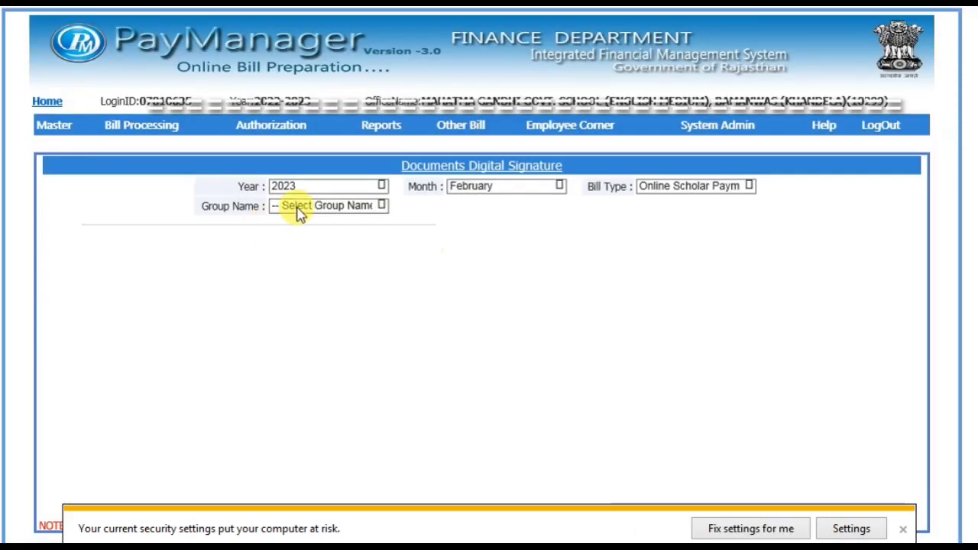
pyautogui.click(298, 208)
pyautogui.click(313, 217)
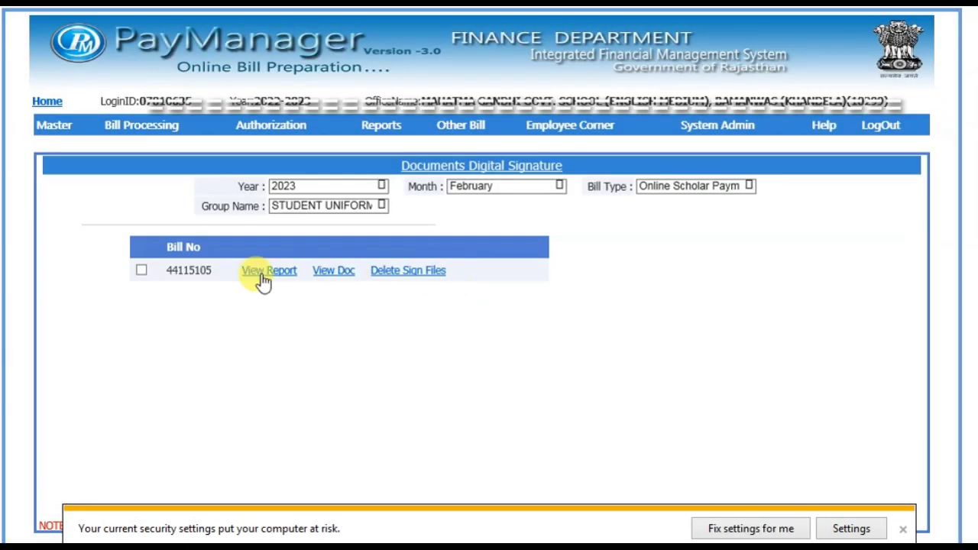
# - Sign the files of bill 44115105 by DSC, accepting the offered certificate and entering the User PIN
pyautogui.click(141, 271)
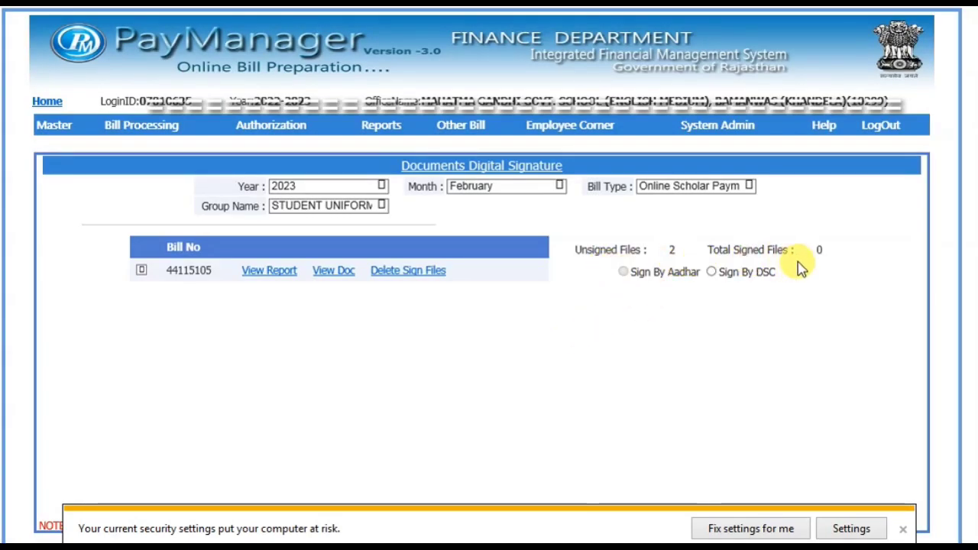
pyautogui.click(714, 273)
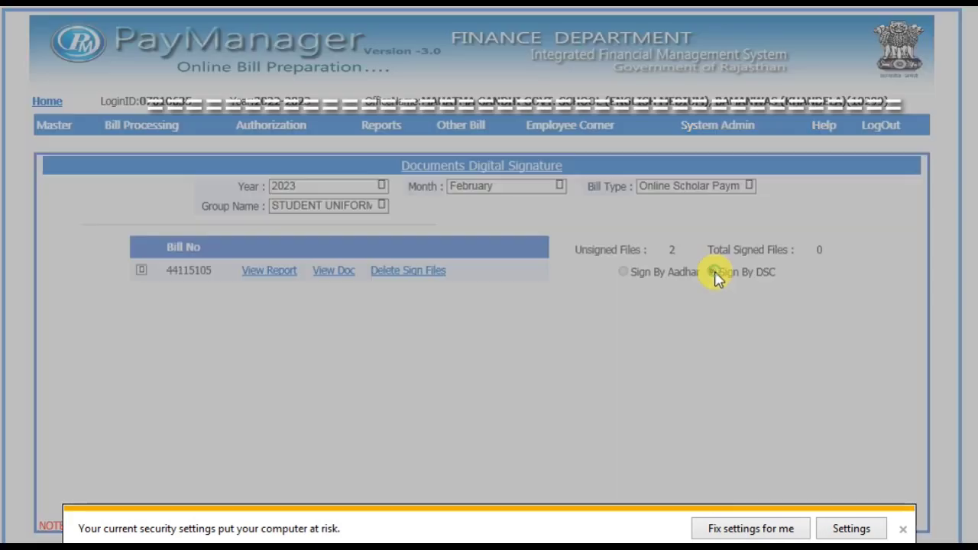
pyautogui.click(695, 294)
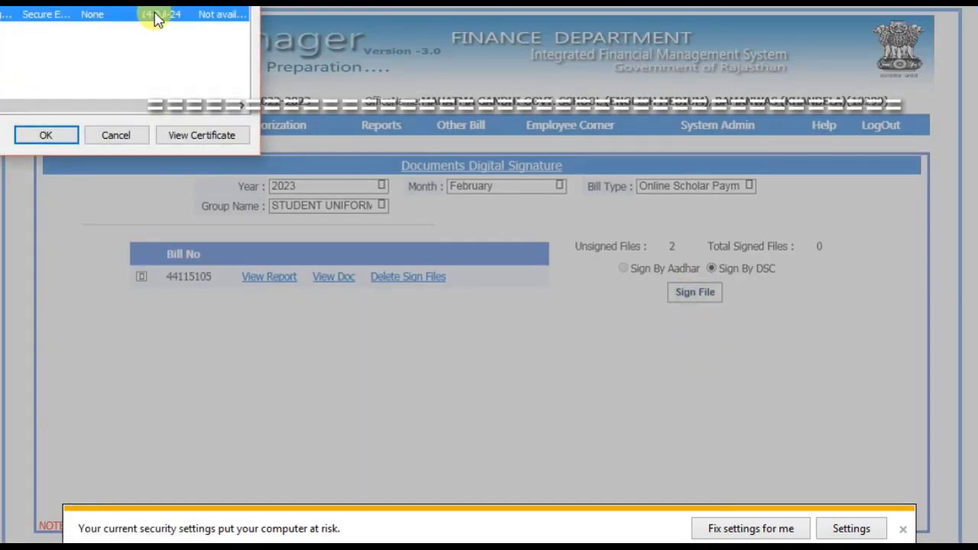
pyautogui.click(61, 139)
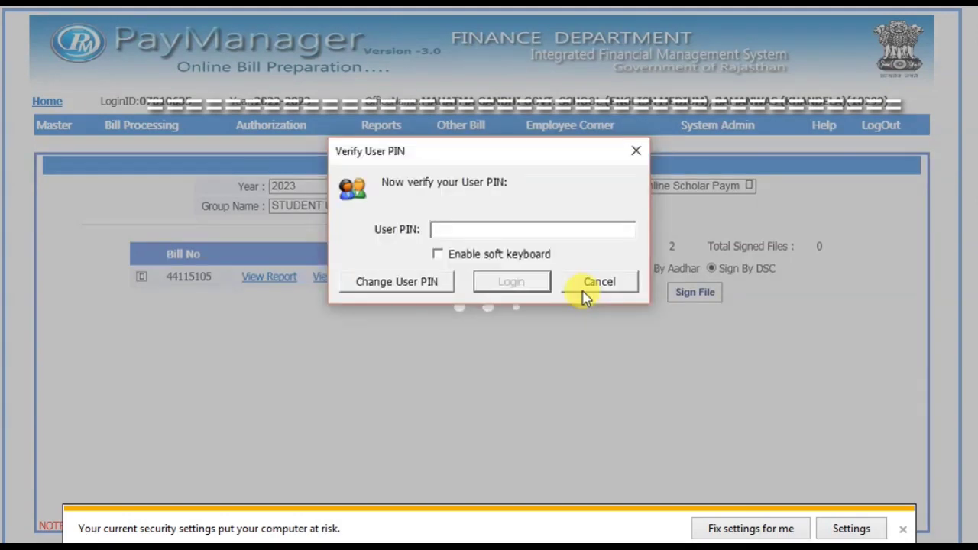
pyautogui.write('*')
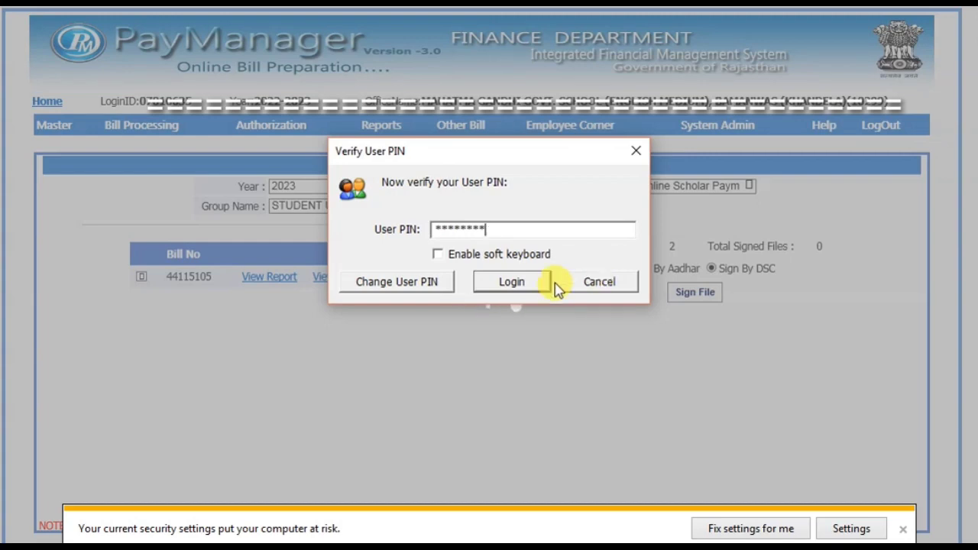
pyautogui.click(525, 287)
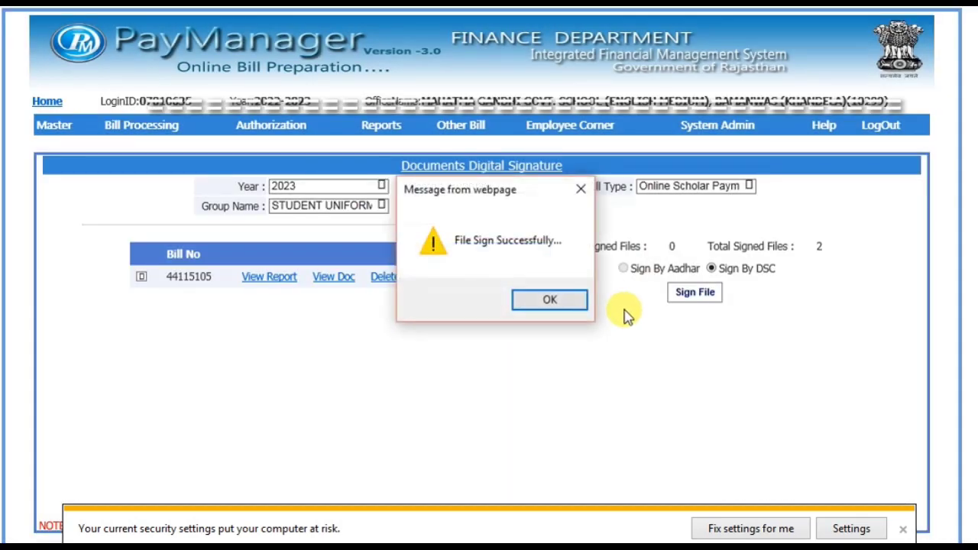
pyautogui.click(560, 309)
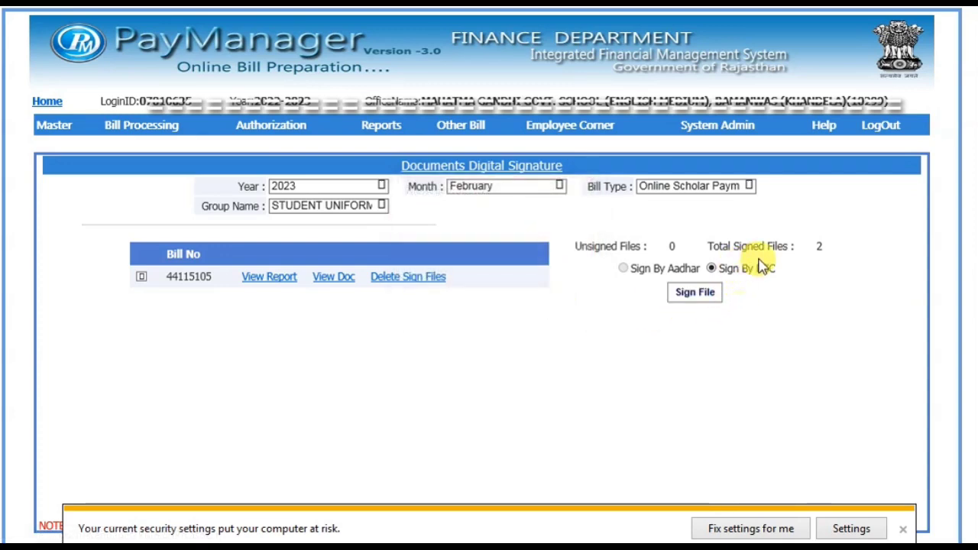
# - Download and save the bill's signed reports OnlineScholarshipOuterWH_44115105_10299.pdf and OnlineScholarshipInner_44115105_10299.pdf
pyautogui.click(267, 280)
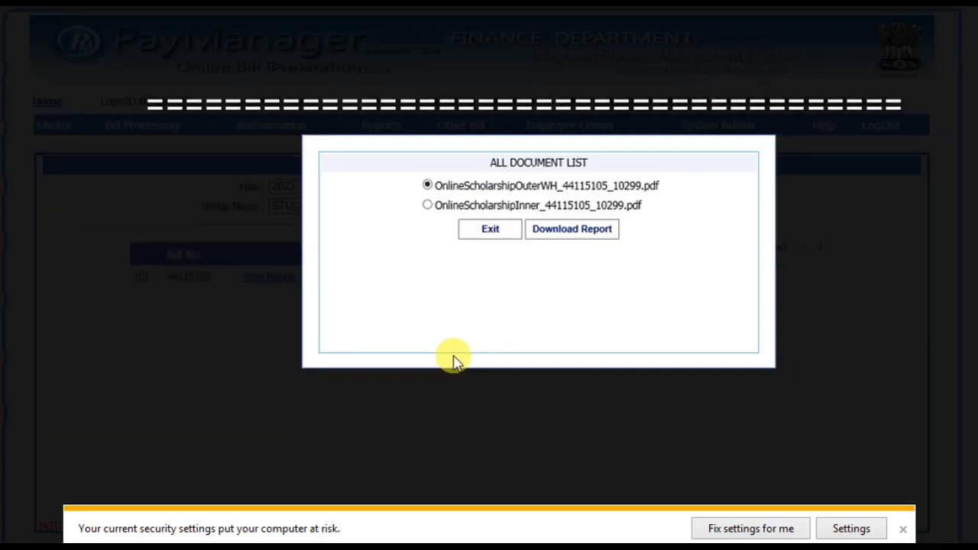
pyautogui.click(563, 230)
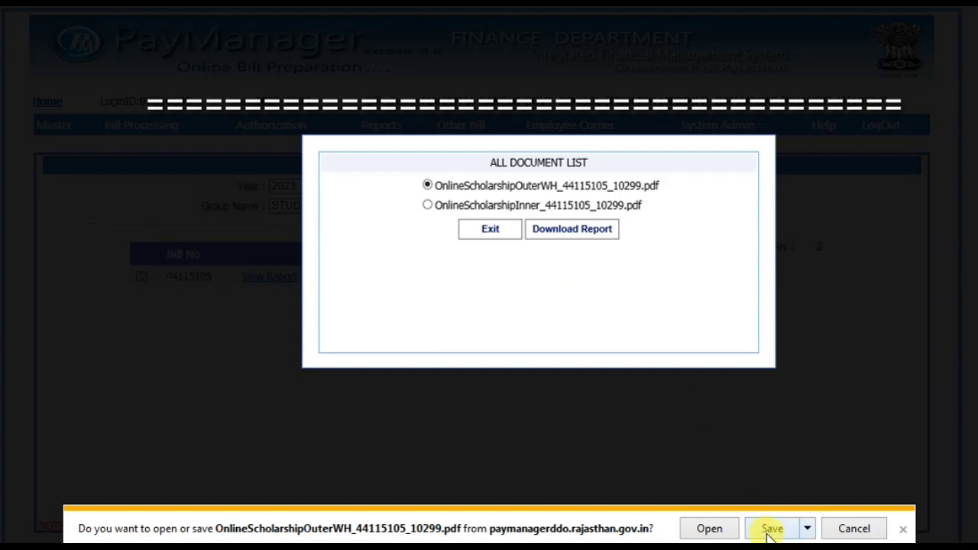
pyautogui.click(768, 527)
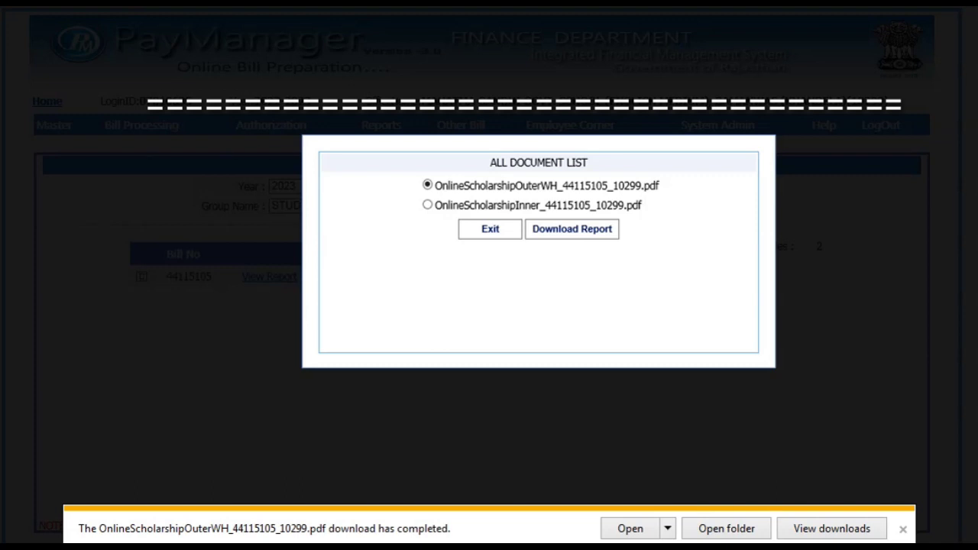
pyautogui.click(535, 206)
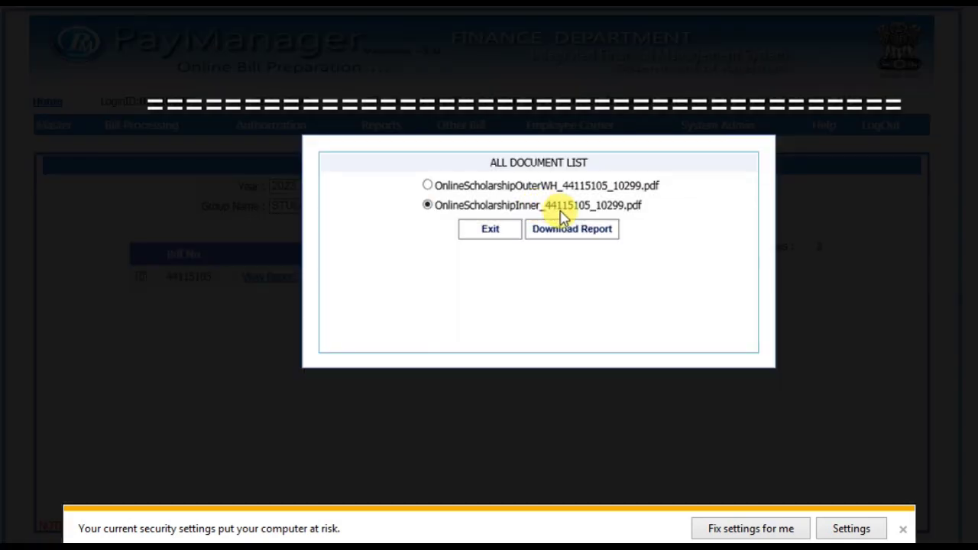
pyautogui.click(578, 232)
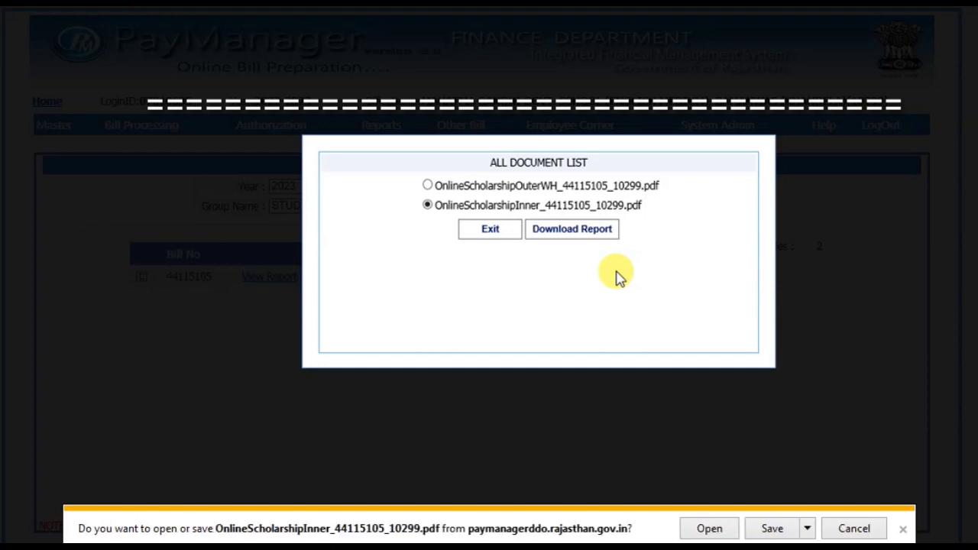
pyautogui.click(770, 528)
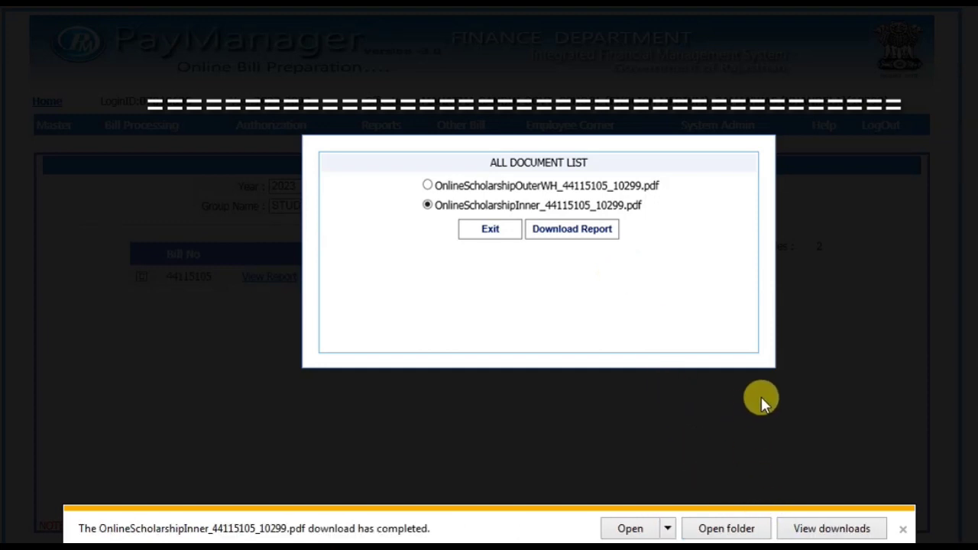
# - Exit the document list and, in Bill Forward To Treasury, list the February 2023 Online Scholar Payment bills named STUDENT UNIFORM DBT
pyautogui.click(474, 231)
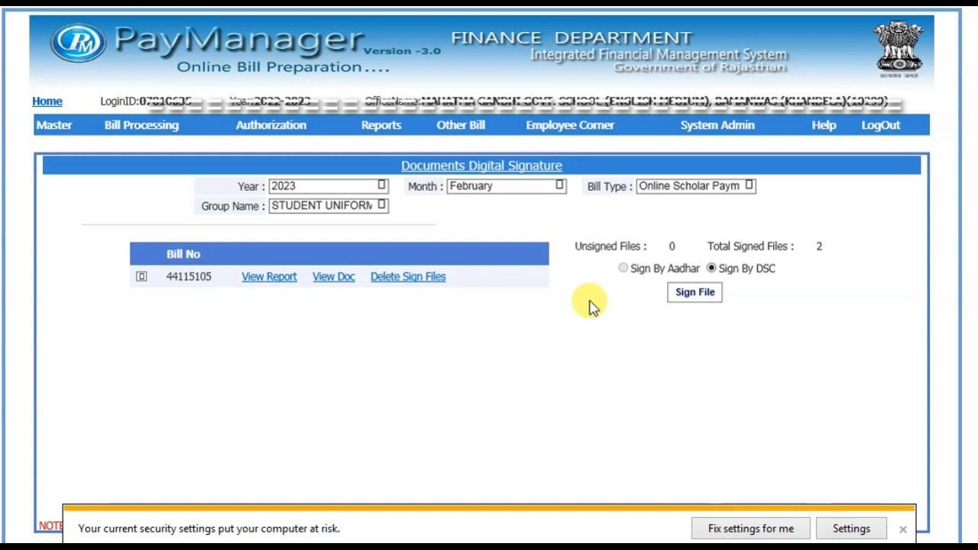
pyautogui.moveTo(253, 130)
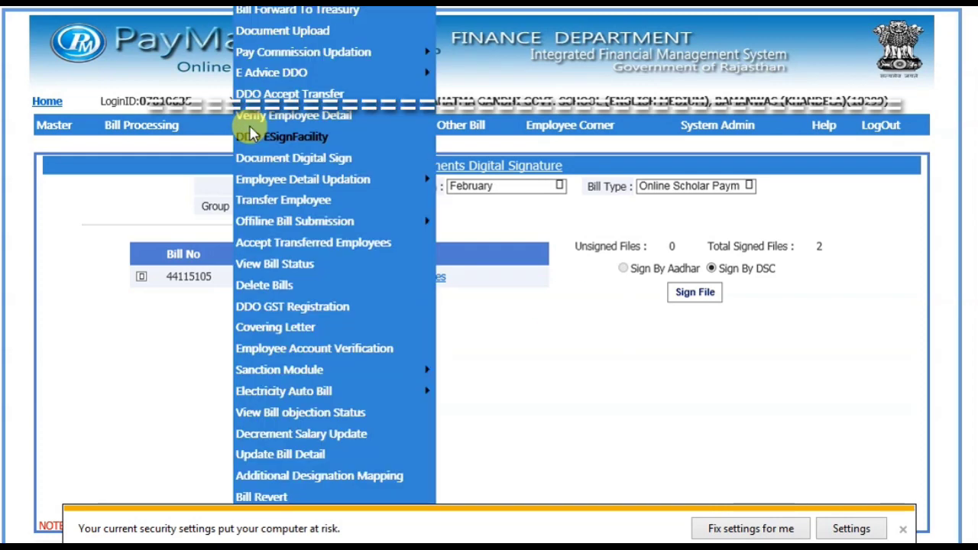
pyautogui.click(262, 11)
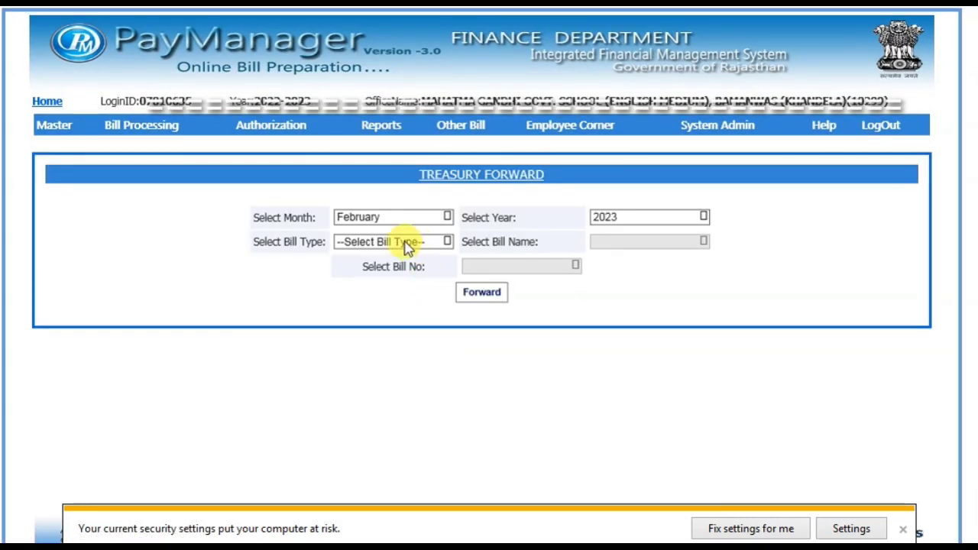
pyautogui.click(403, 246)
pyautogui.scroll(-4, 404, 443)
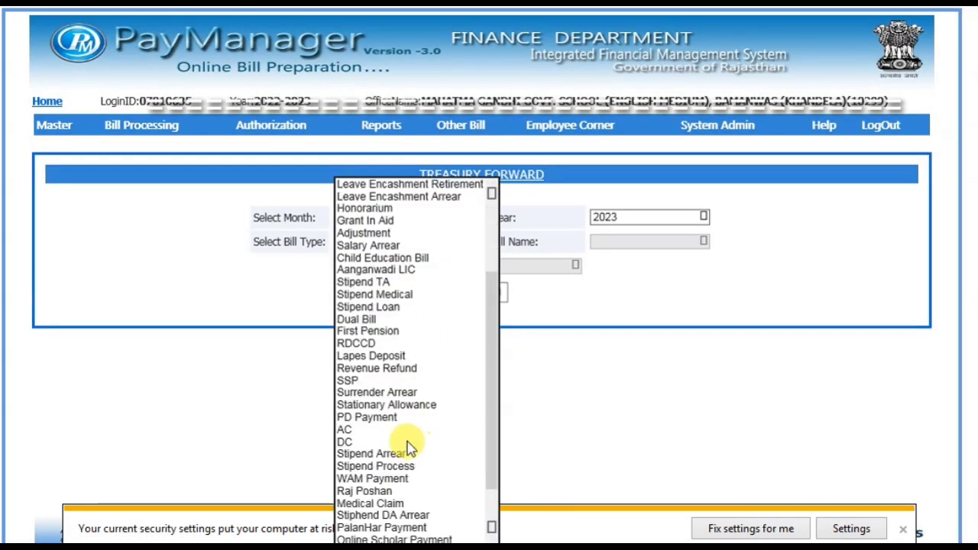
pyautogui.click(413, 493)
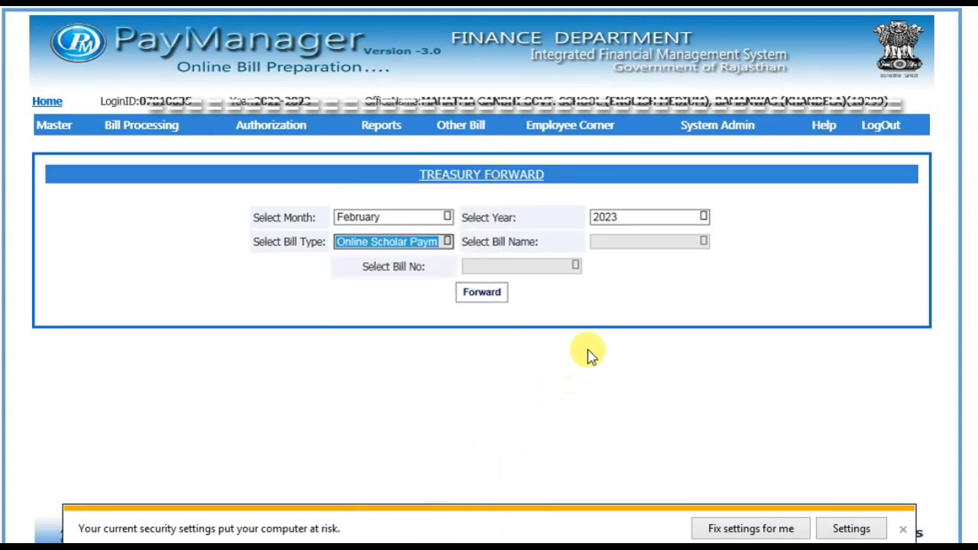
pyautogui.click(630, 245)
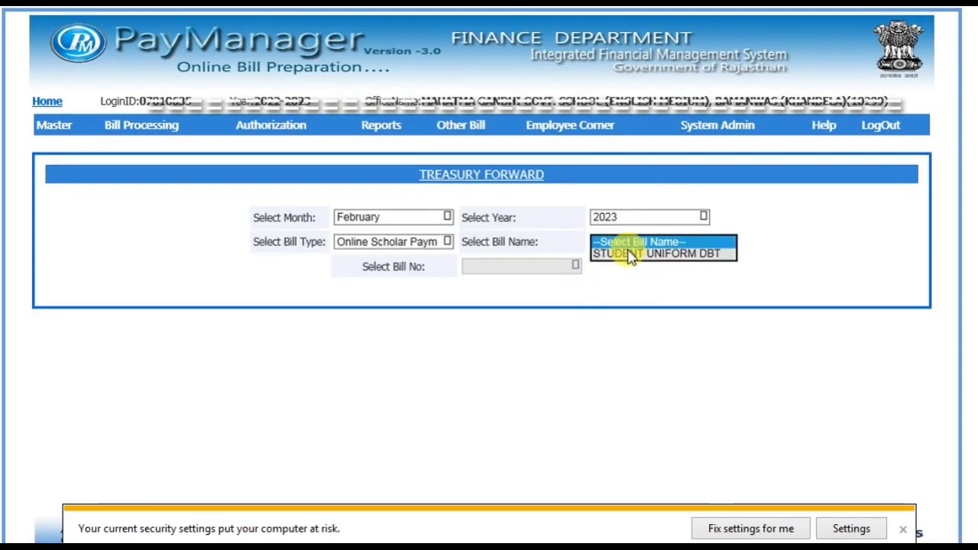
pyautogui.click(622, 253)
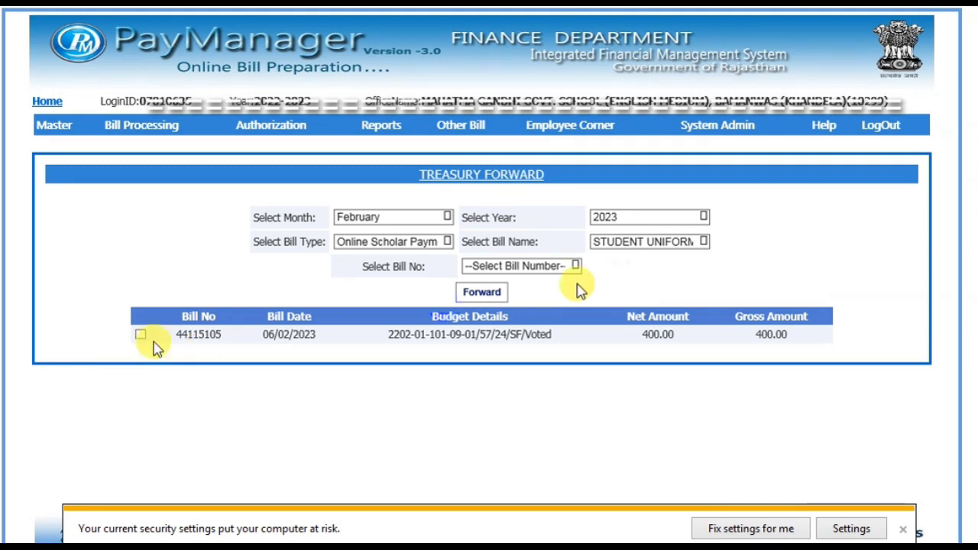
# - Select bill 44115105, forward it to the treasury and acknowledge the message
pyautogui.click(141, 336)
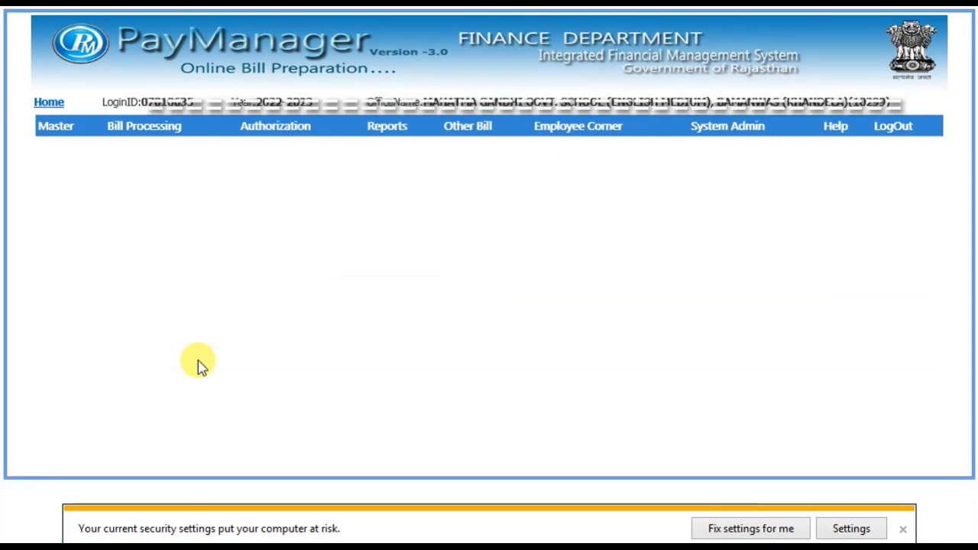
pyautogui.click(477, 294)
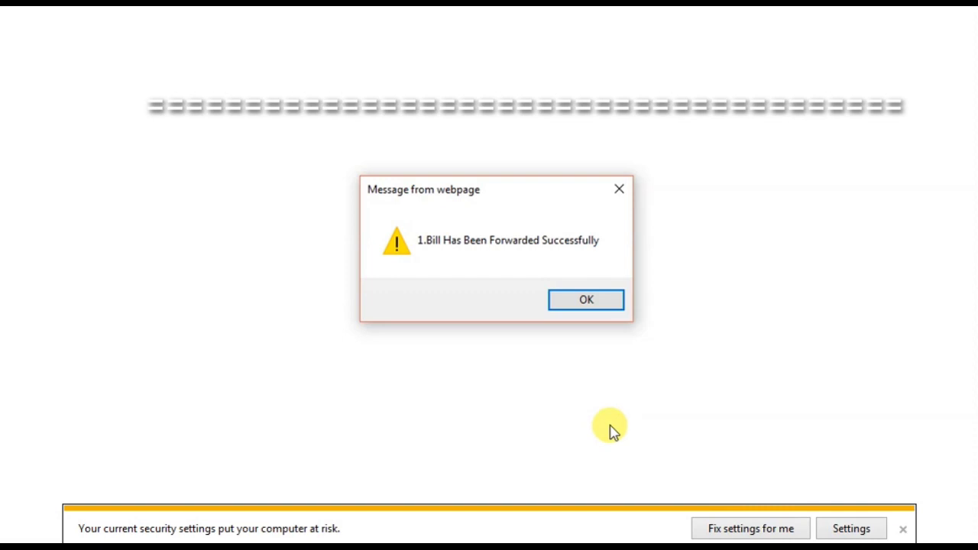
pyautogui.click(584, 303)
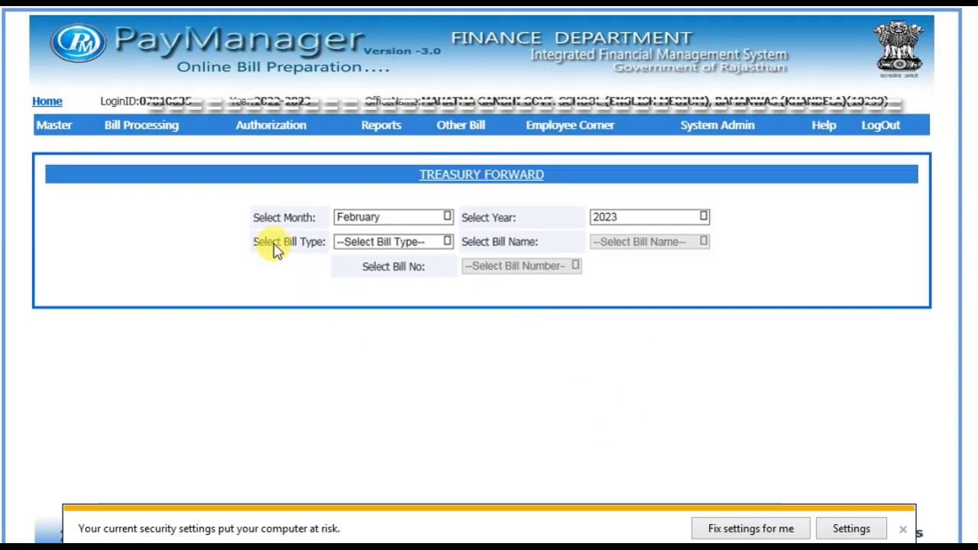
# - Open View Bill Status and show the status of the February 2023 bills of type Online Scholar Payment
pyautogui.moveTo(280, 132)
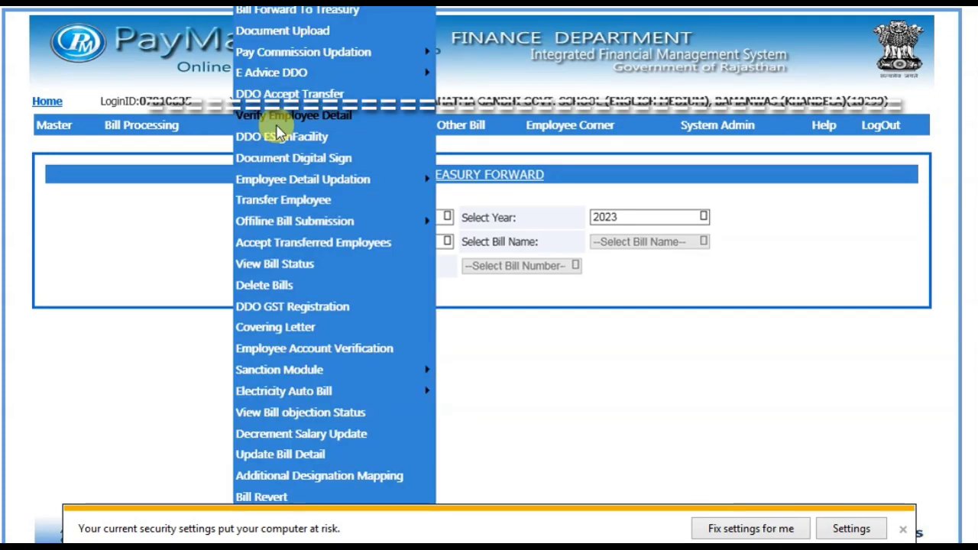
pyautogui.click(257, 263)
pyautogui.click(453, 210)
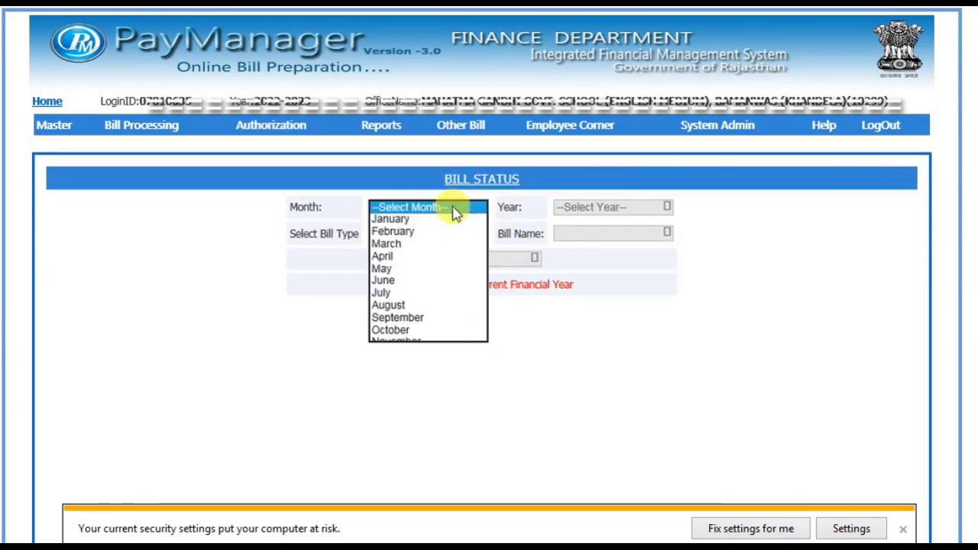
pyautogui.click(415, 235)
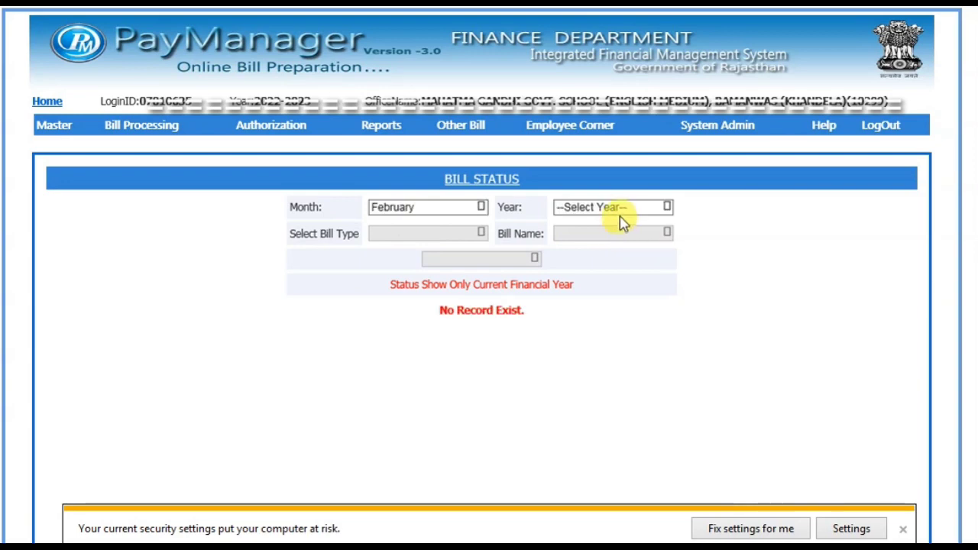
pyautogui.click(613, 206)
pyautogui.click(569, 244)
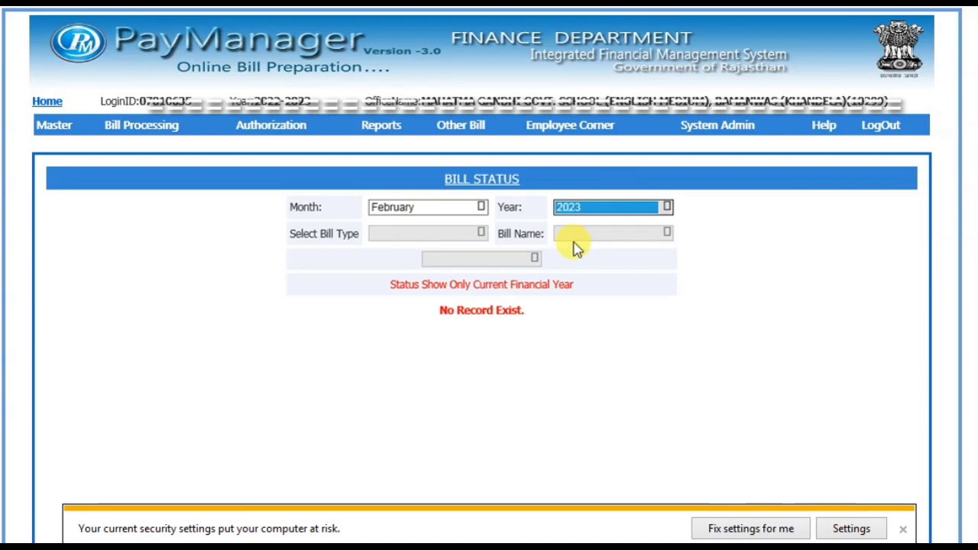
pyautogui.click(428, 234)
pyautogui.scroll(-4, 425, 319)
pyautogui.scroll(-2, 426, 320)
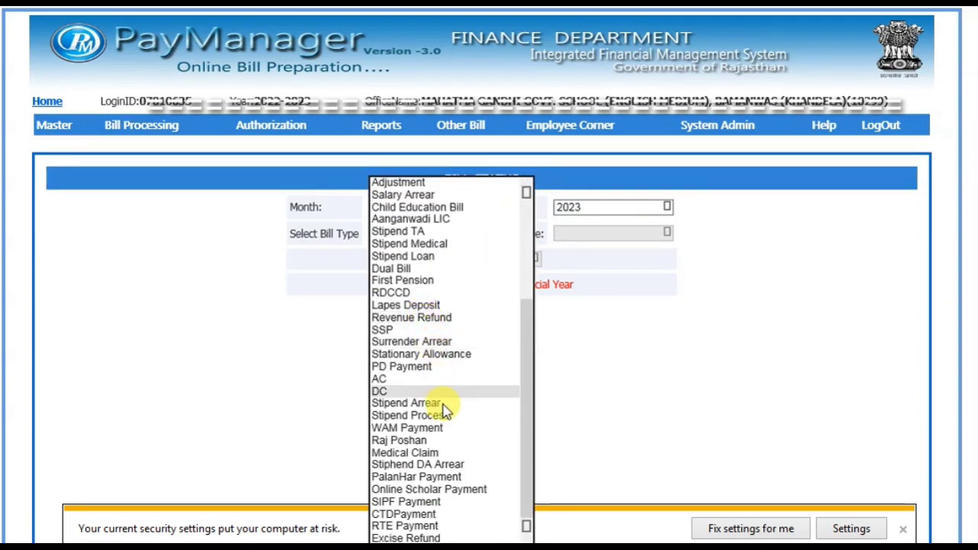
pyautogui.click(447, 489)
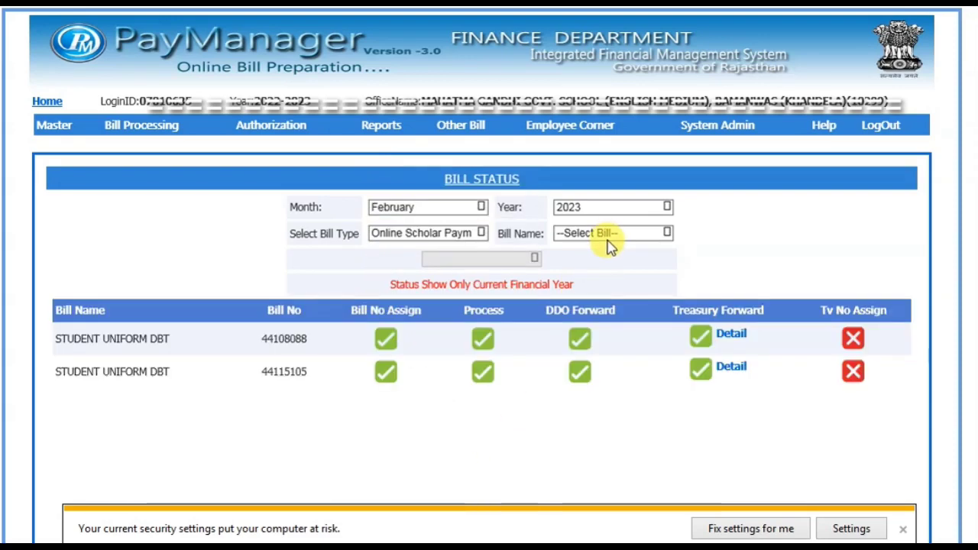